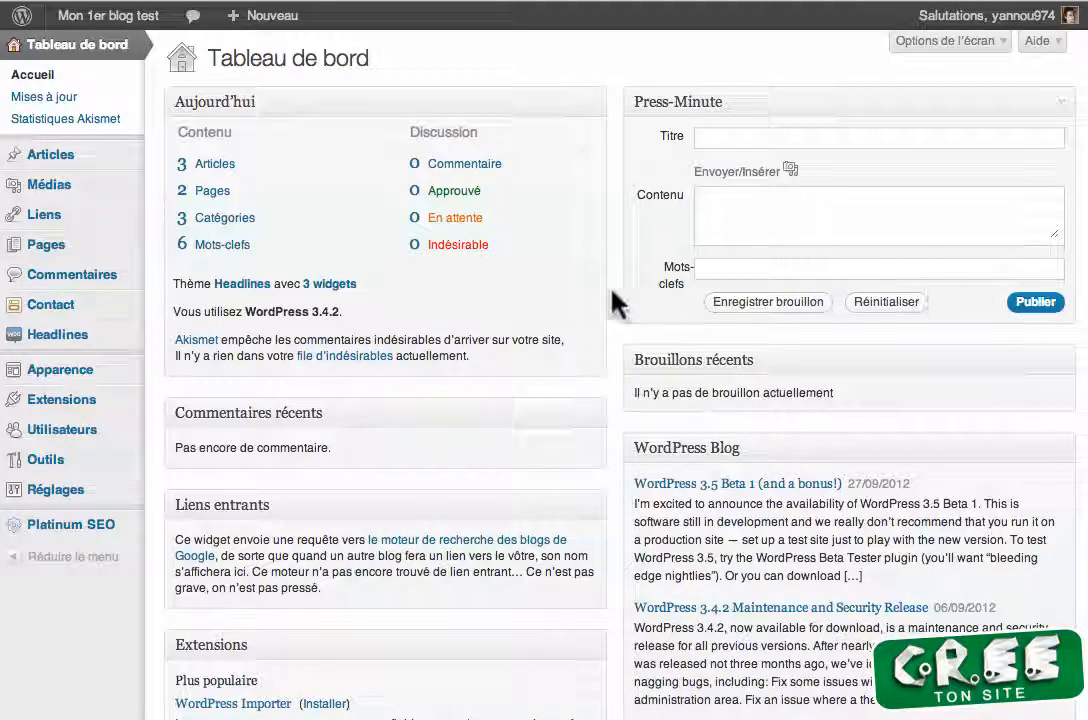
# Search the installable WordPress extensions for "simple tags".
pyautogui.moveTo(70, 402)
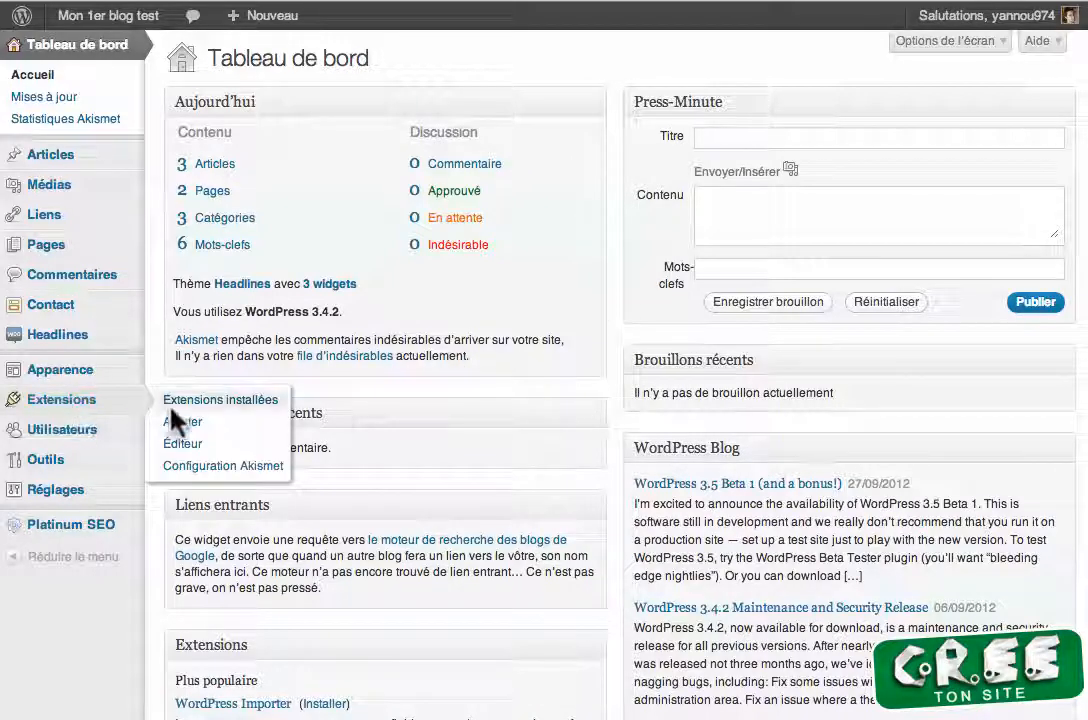
pyautogui.click(185, 424)
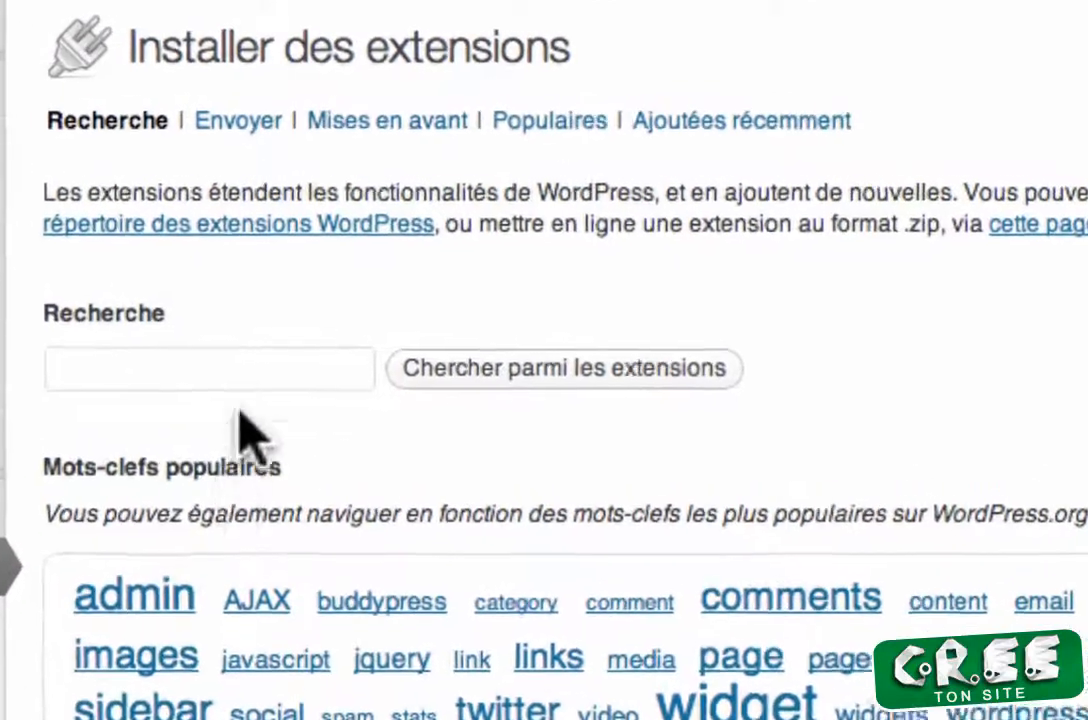
pyautogui.click(261, 275)
pyautogui.write('simpl')
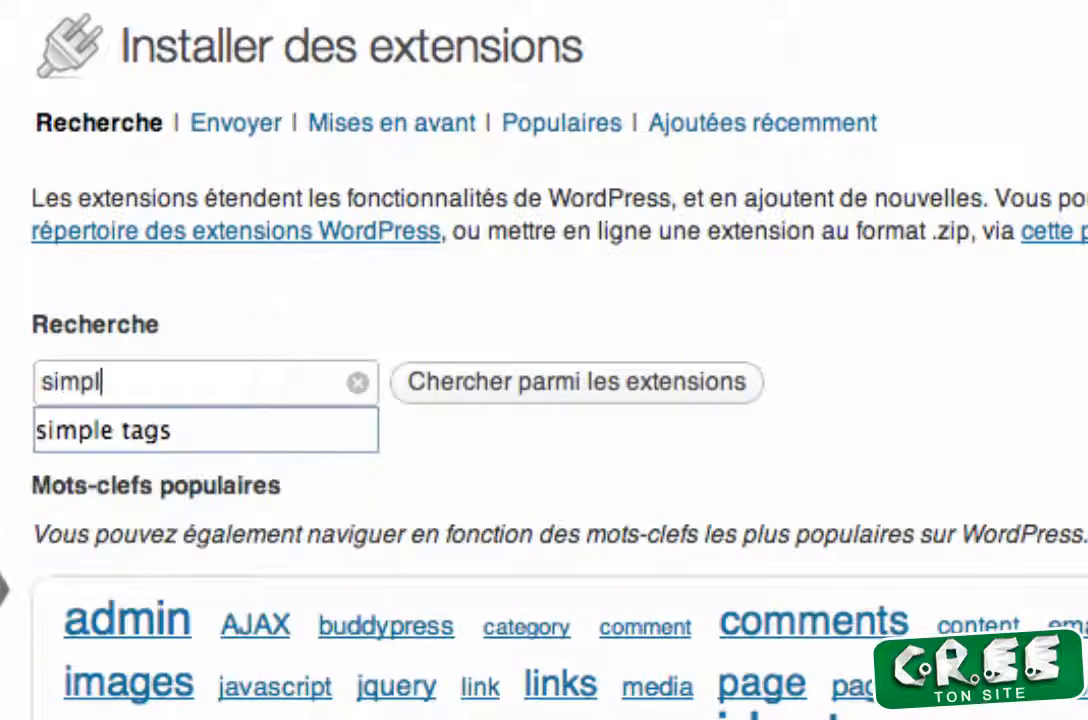
pyautogui.write('e tags')
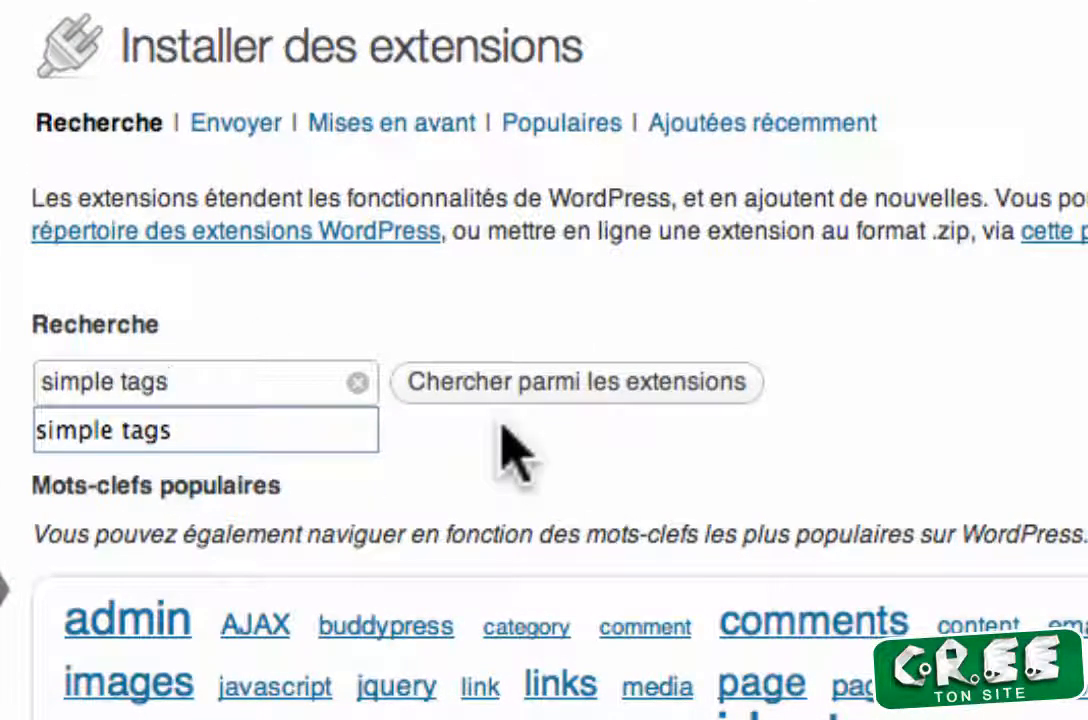
pyautogui.click(517, 390)
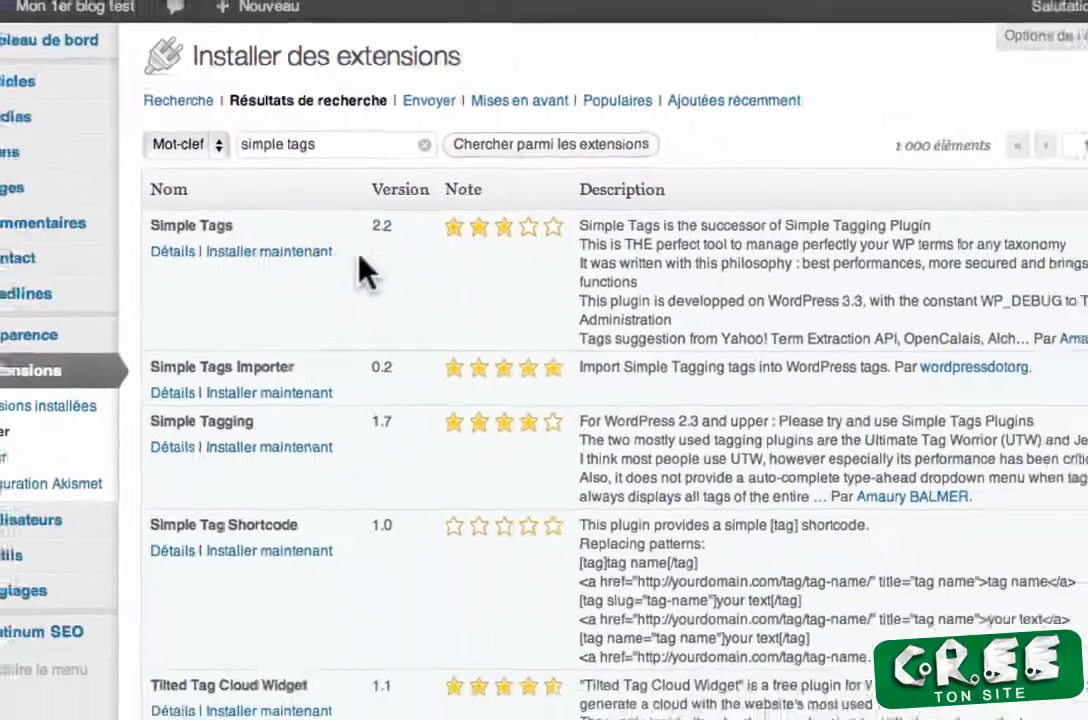
# Install the Simple Tags 2.2 extension and activate it.
pyautogui.click(303, 252)
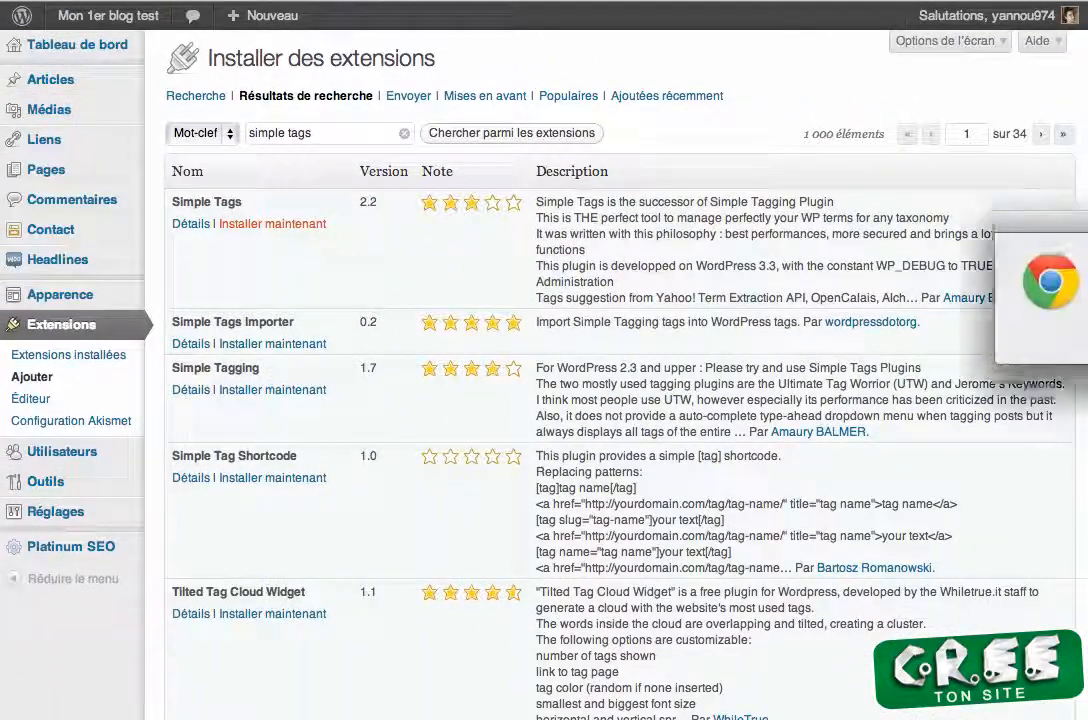
pyautogui.click(823, 386)
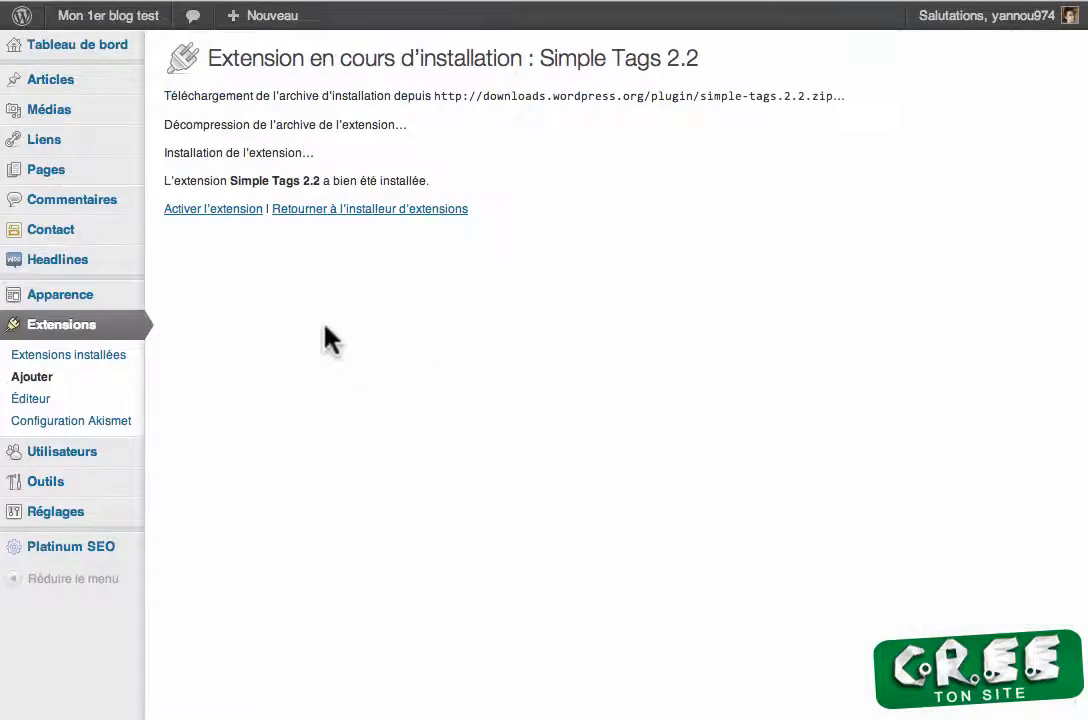
pyautogui.click(229, 209)
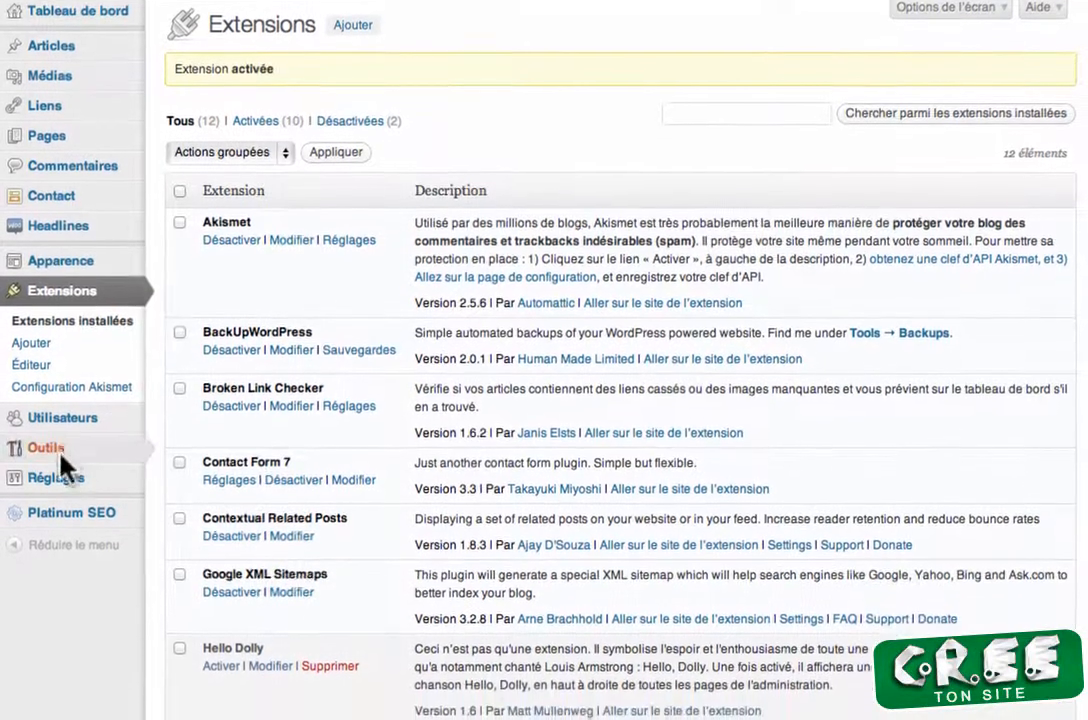
# Open the Simple Tags settings and enable "Création automatique de liens".
pyautogui.moveTo(56, 511)
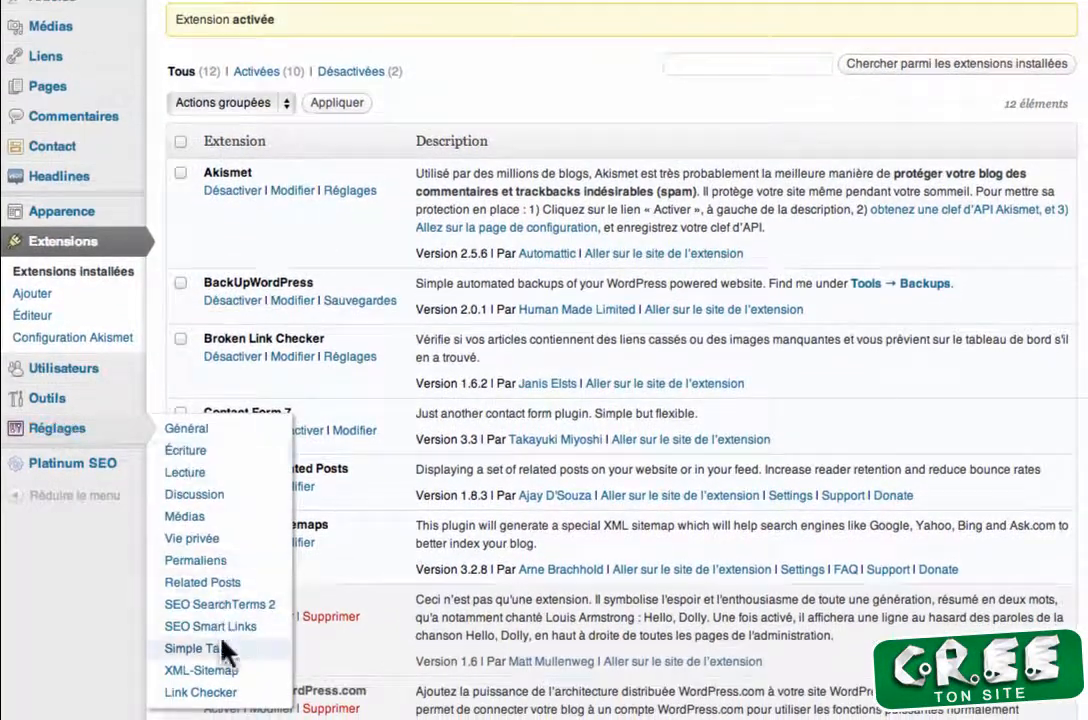
pyautogui.click(223, 649)
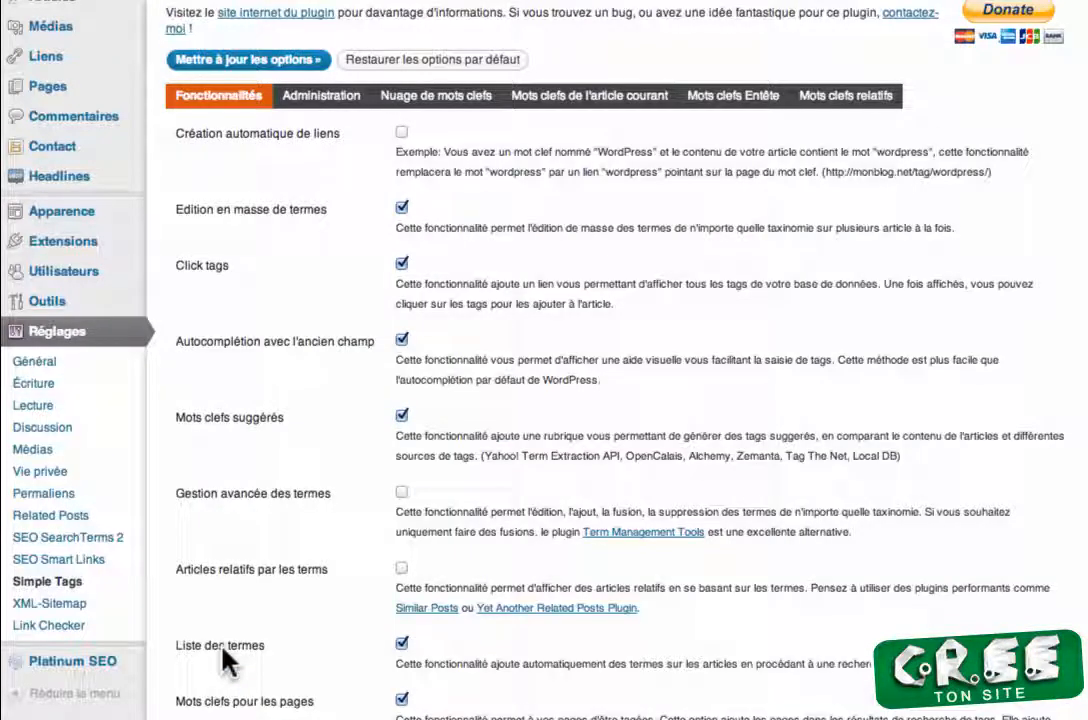
pyautogui.click(401, 132)
# Examine the tag cloud options of Simple Tags, including sorting, display order, format and maximum number of keywords.
pyautogui.click(318, 98)
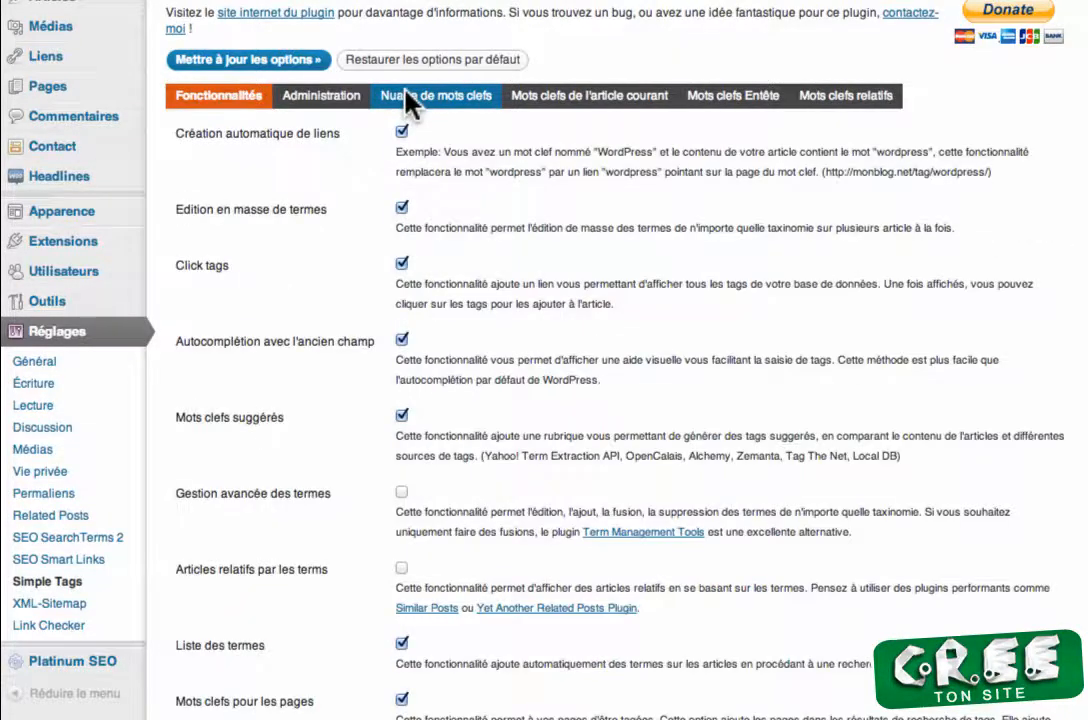
pyautogui.click(406, 94)
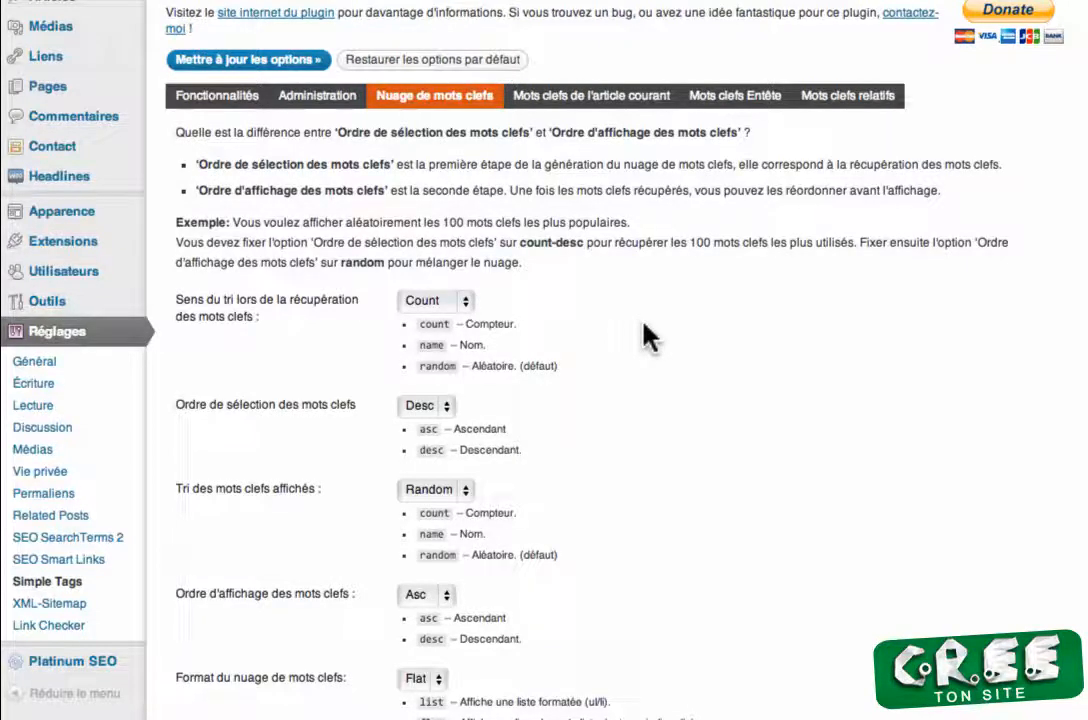
pyautogui.scroll(-3, 645, 338)
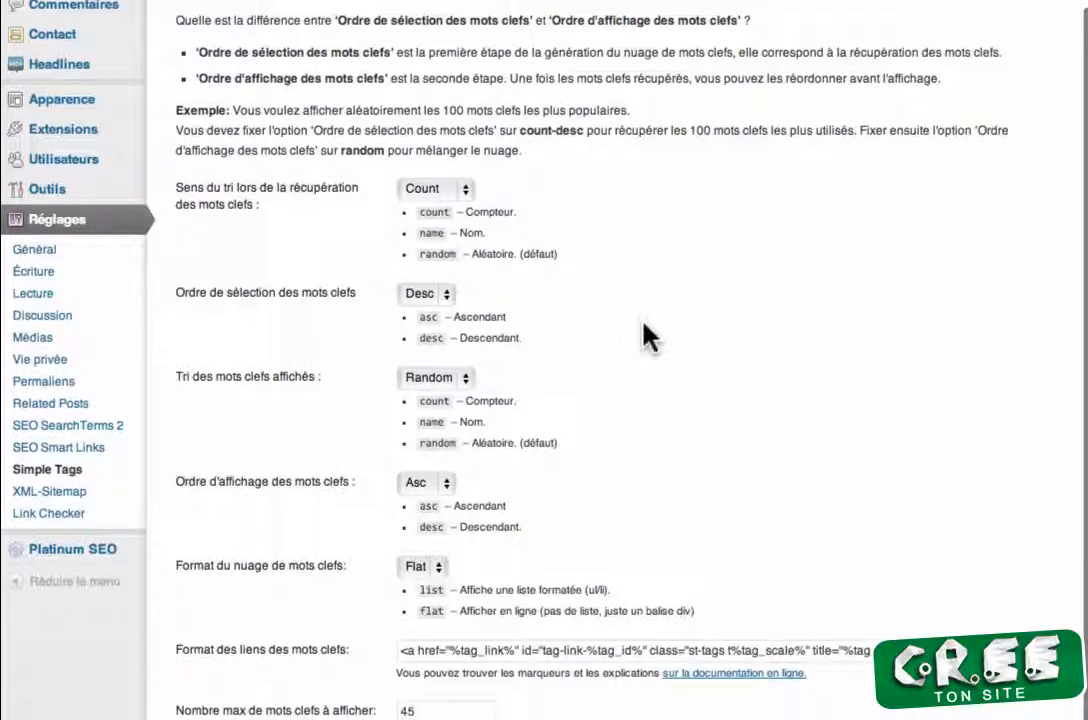
pyautogui.scroll(-2, 645, 338)
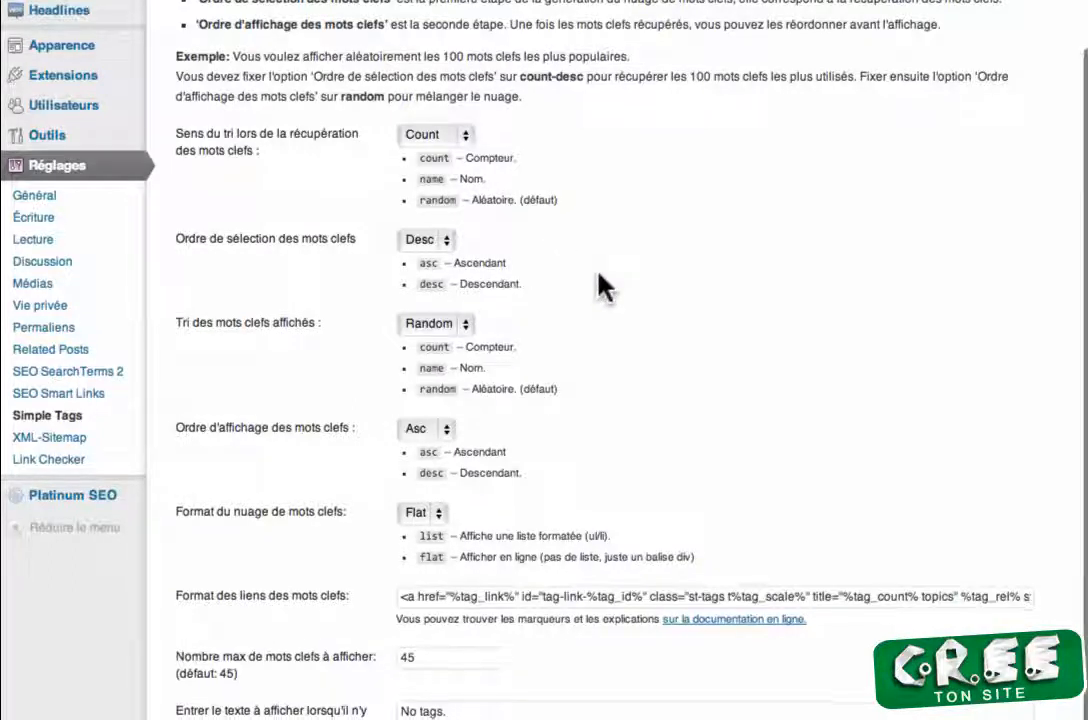
pyautogui.scroll(-1, 603, 288)
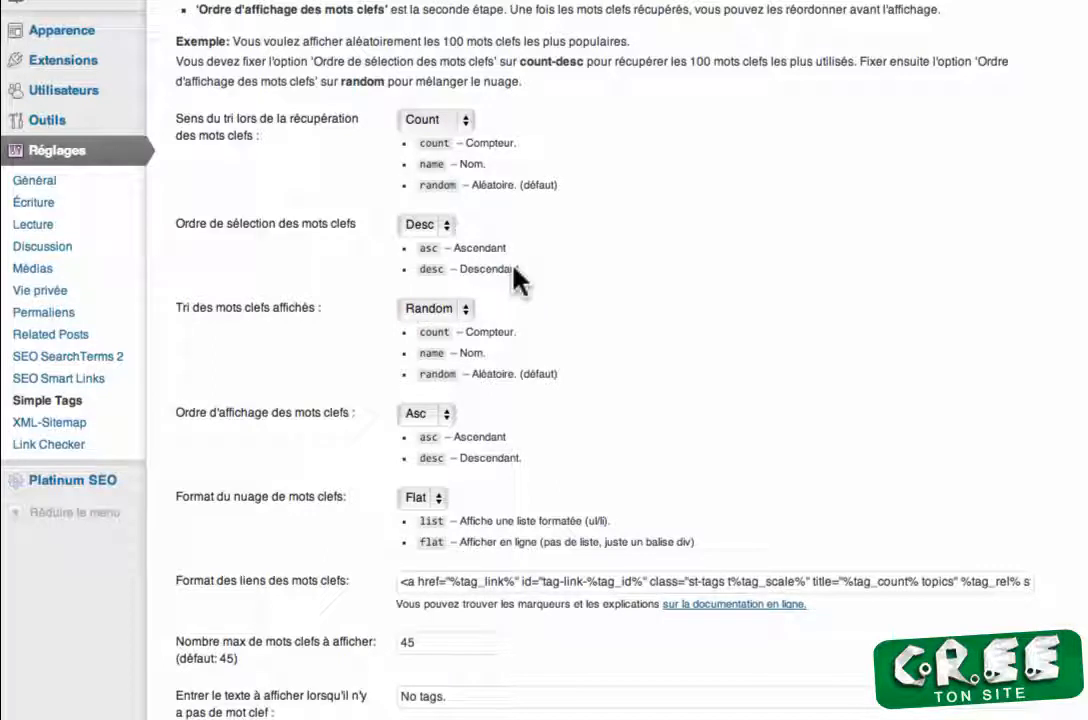
pyautogui.scroll(-2, 540, 285)
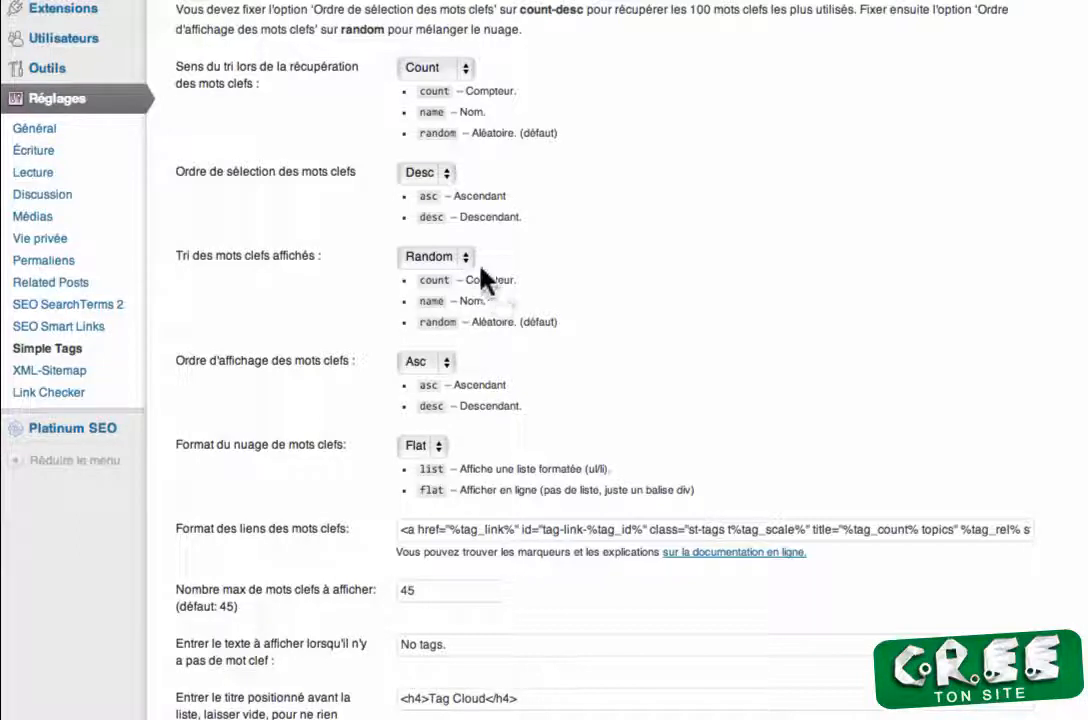
pyautogui.scroll(-3, 527, 335)
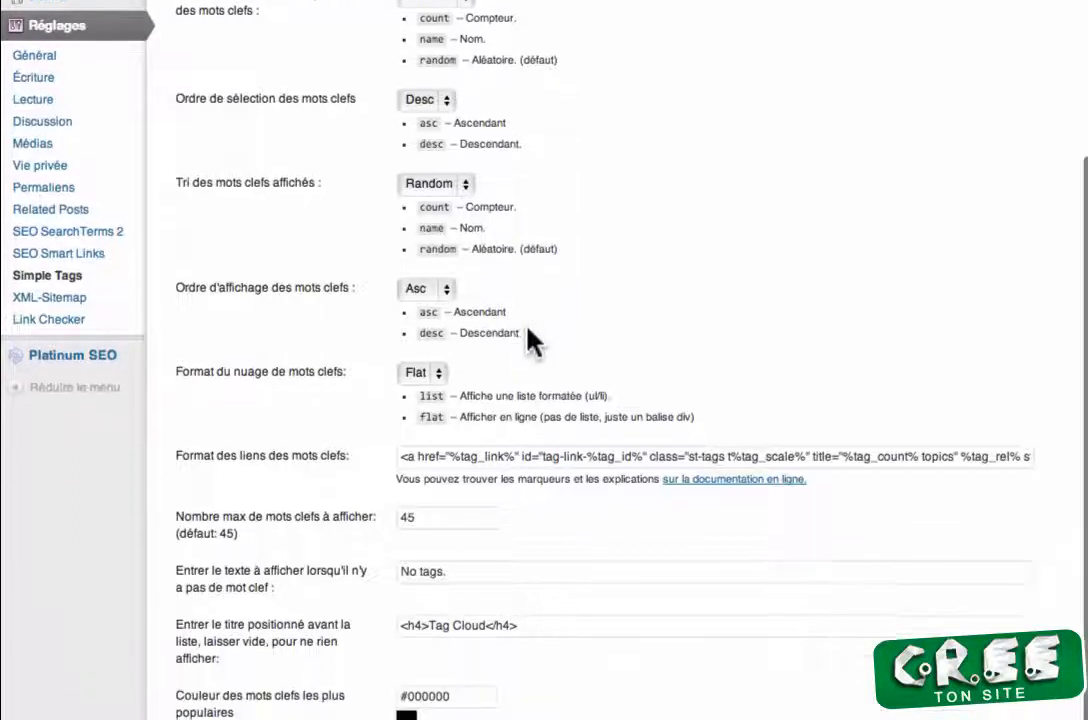
pyautogui.scroll(-1, 527, 326)
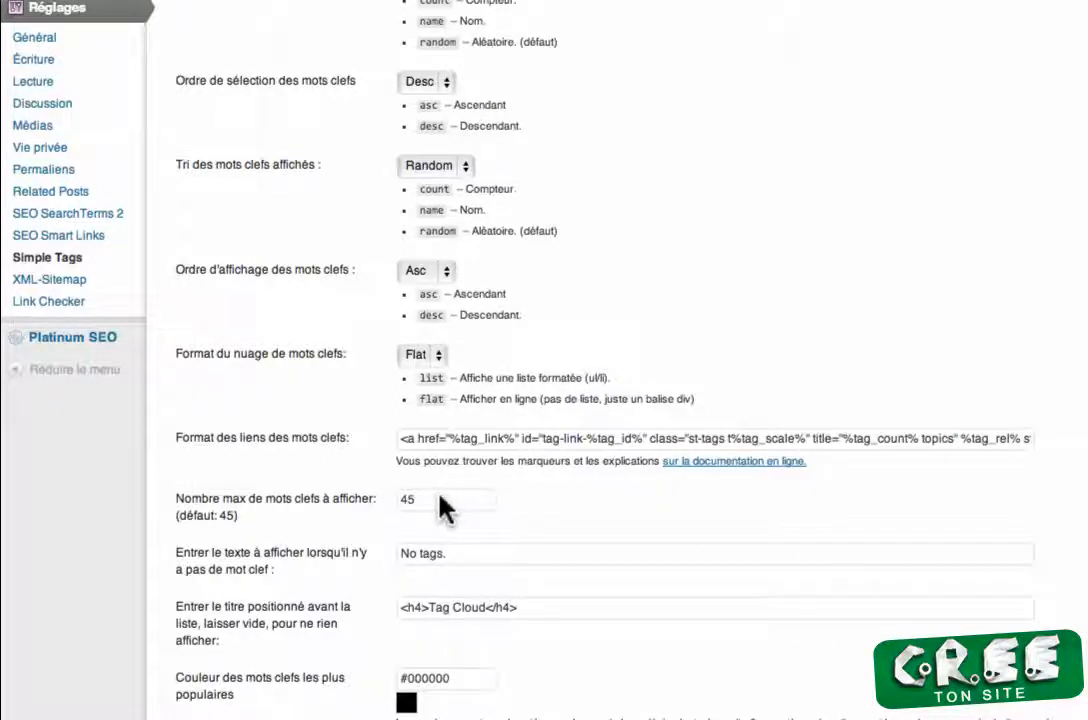
pyautogui.scroll(-1, 488, 516)
pyautogui.scroll(-1, 493, 517)
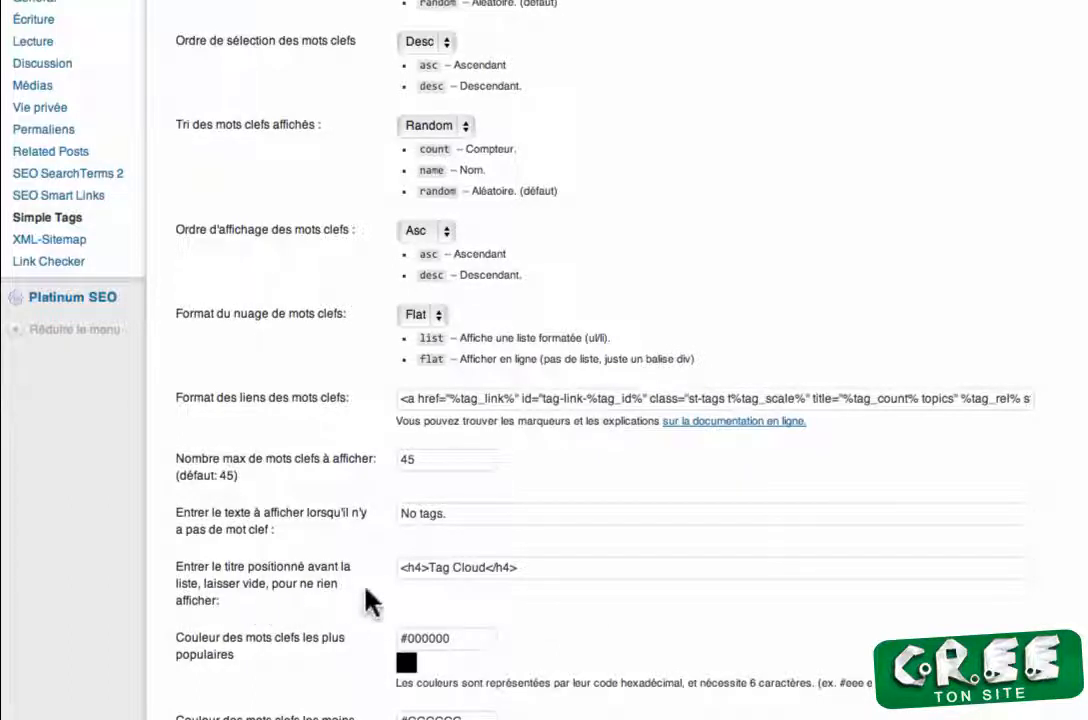
# Change the tag cloud heading to "Nuage de mots cles" inside its h4 tags, save the options and open the automatic link settings.
pyautogui.moveTo(430, 567); pyautogui.dragTo(486, 566)
pyautogui.write('Nuage de')
pyautogui.scroll(-5, 486, 566)
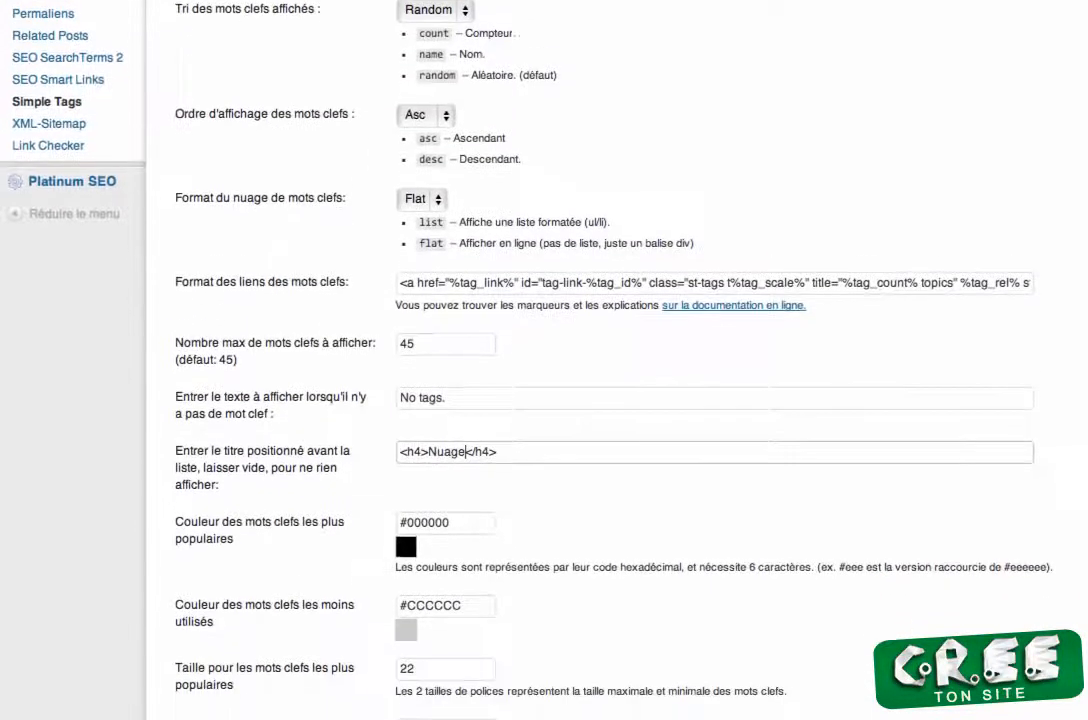
pyautogui.write('mots cles')
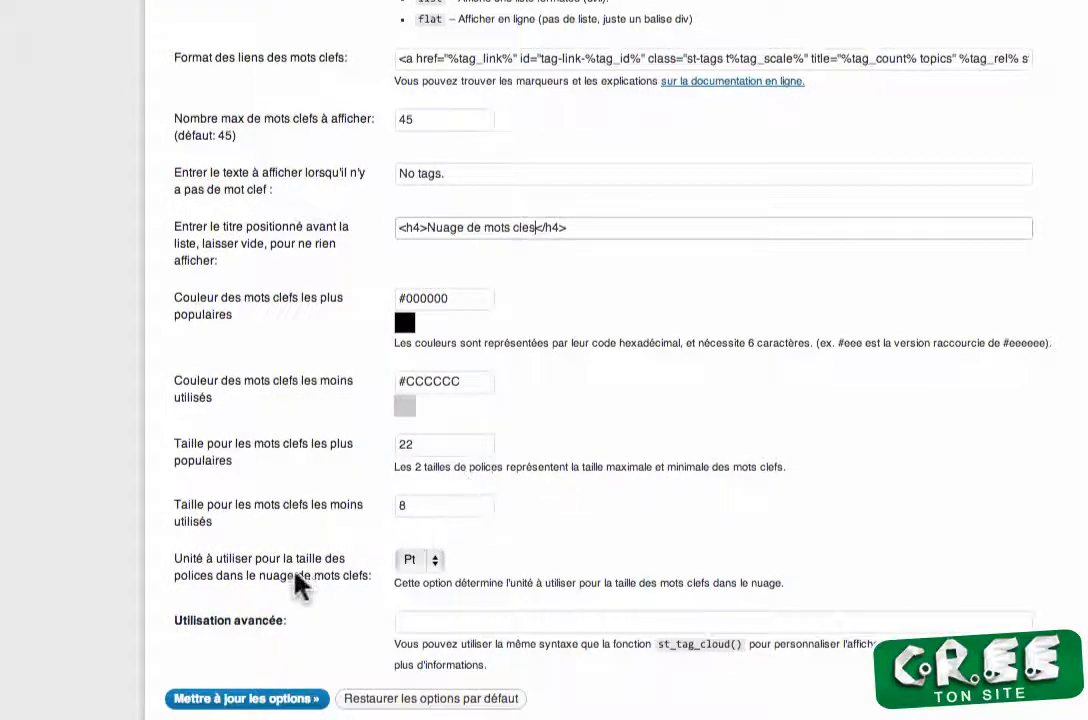
pyautogui.click(280, 692)
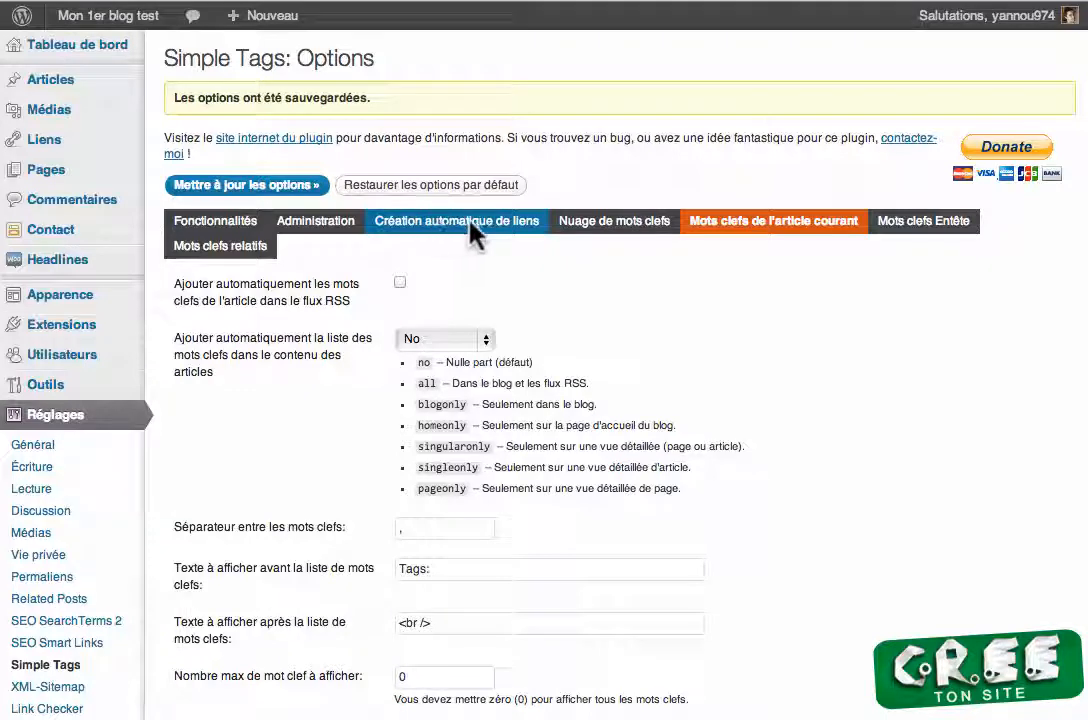
pyautogui.click(470, 224)
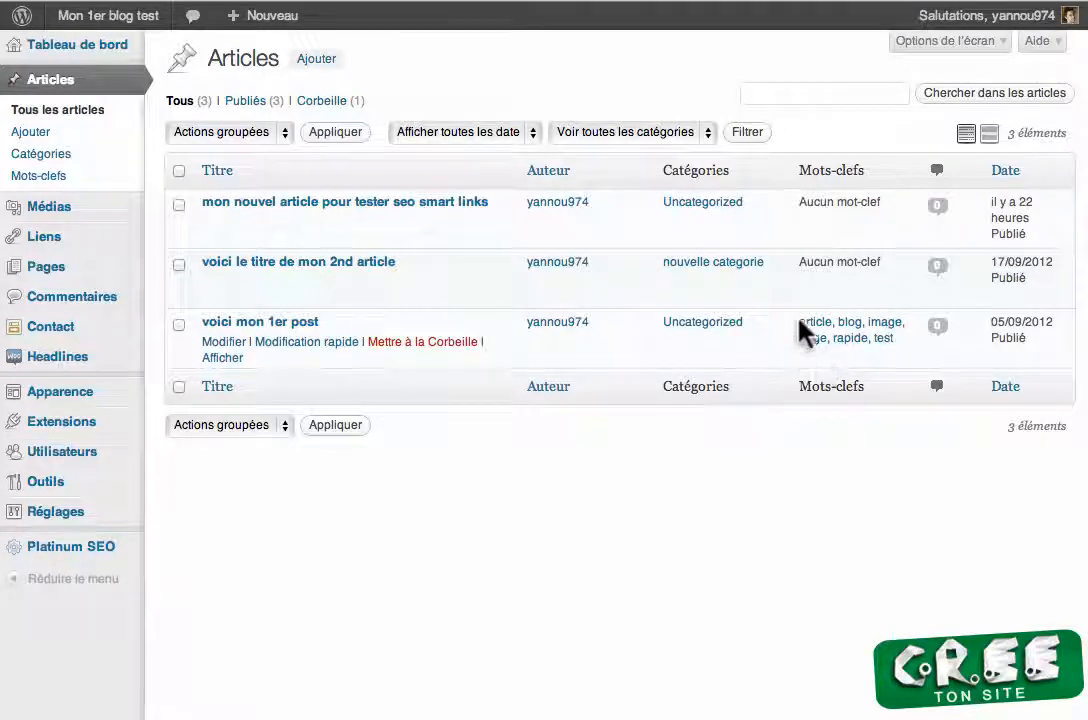
# Find the post "voici mon 1er post" on the blog's home page and open it.
pyautogui.scroll(-5, 530, 300)
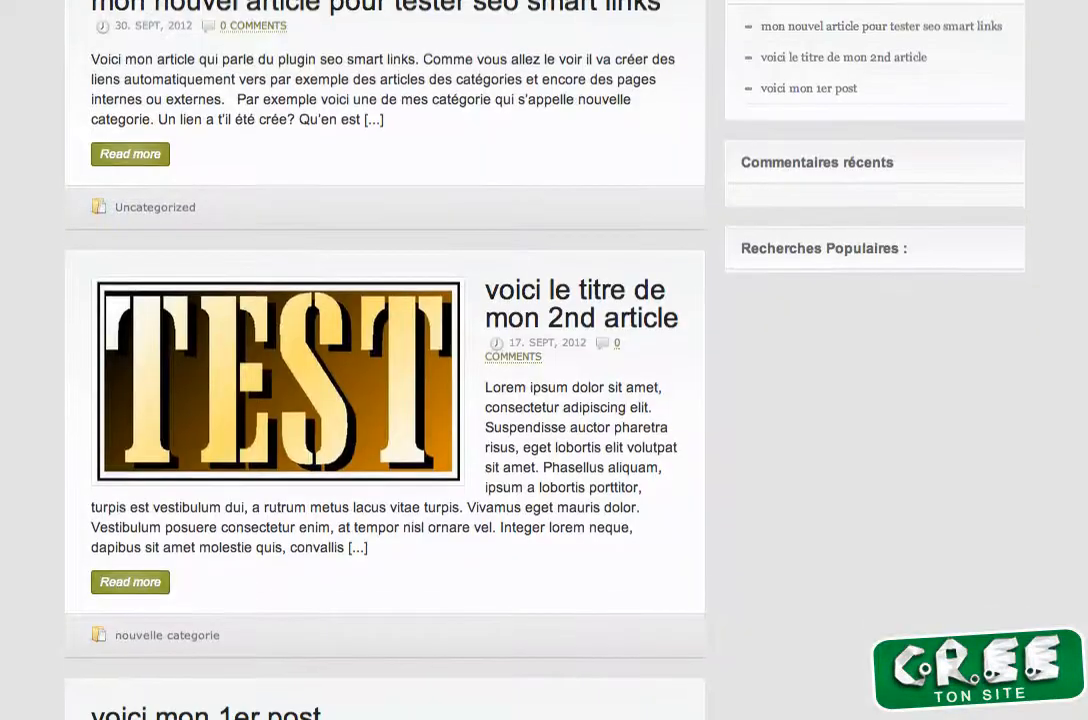
pyautogui.scroll(-3, 400, 360)
pyautogui.scroll(-3, 688, 287)
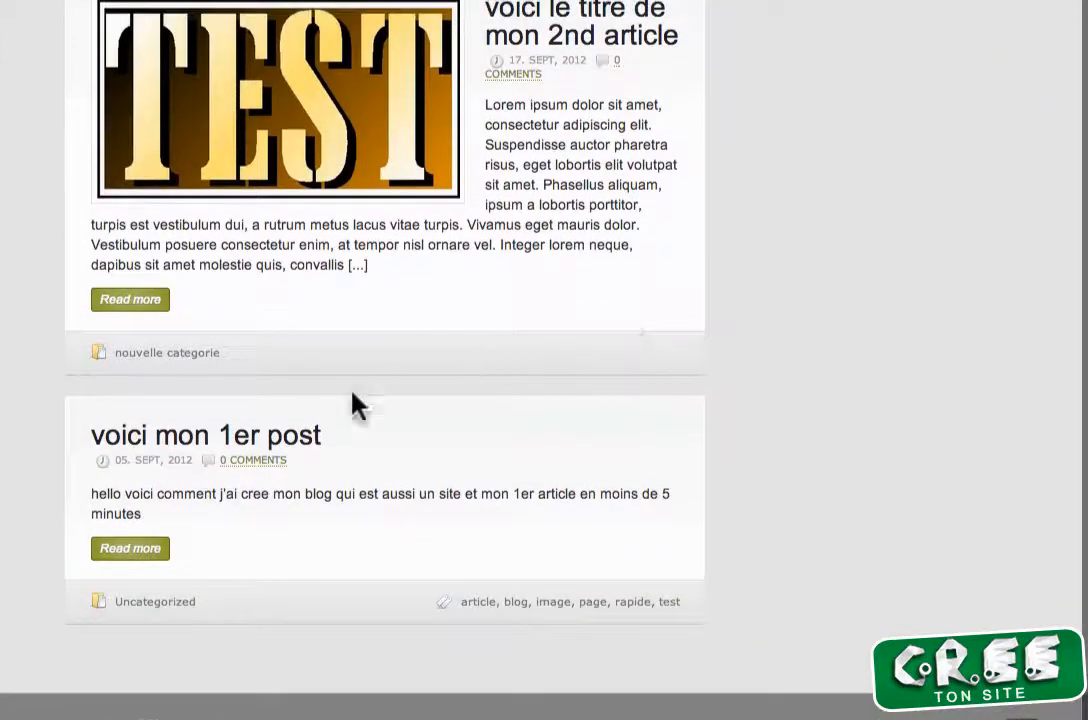
pyautogui.click(288, 434)
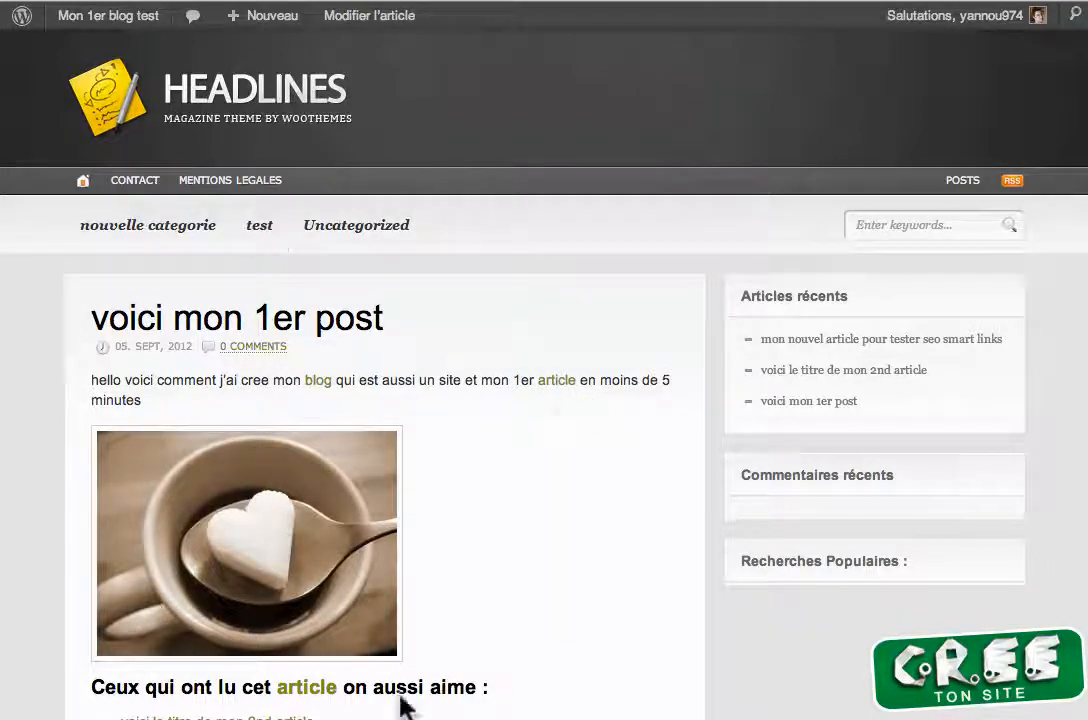
# Open the automatic "blog" and "article" links of the post in new tabs and view their tag archive pages.
pyautogui.rightClick(322, 385)
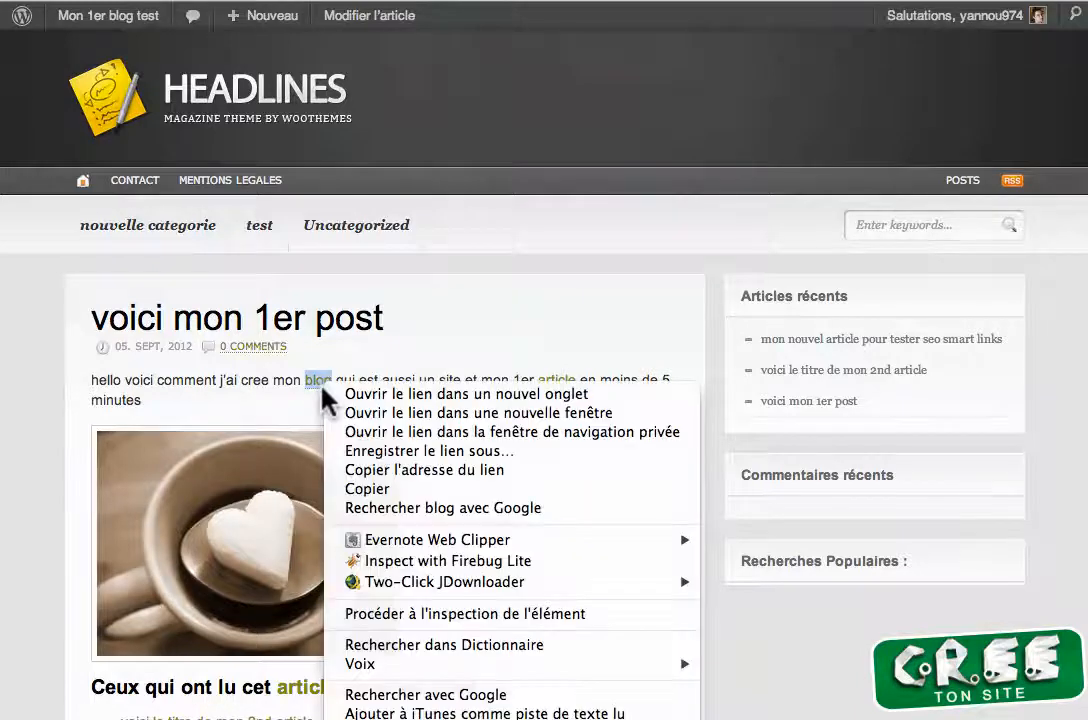
pyautogui.press('Escape')
pyautogui.rightClick(323, 389)
pyautogui.press('Escape')
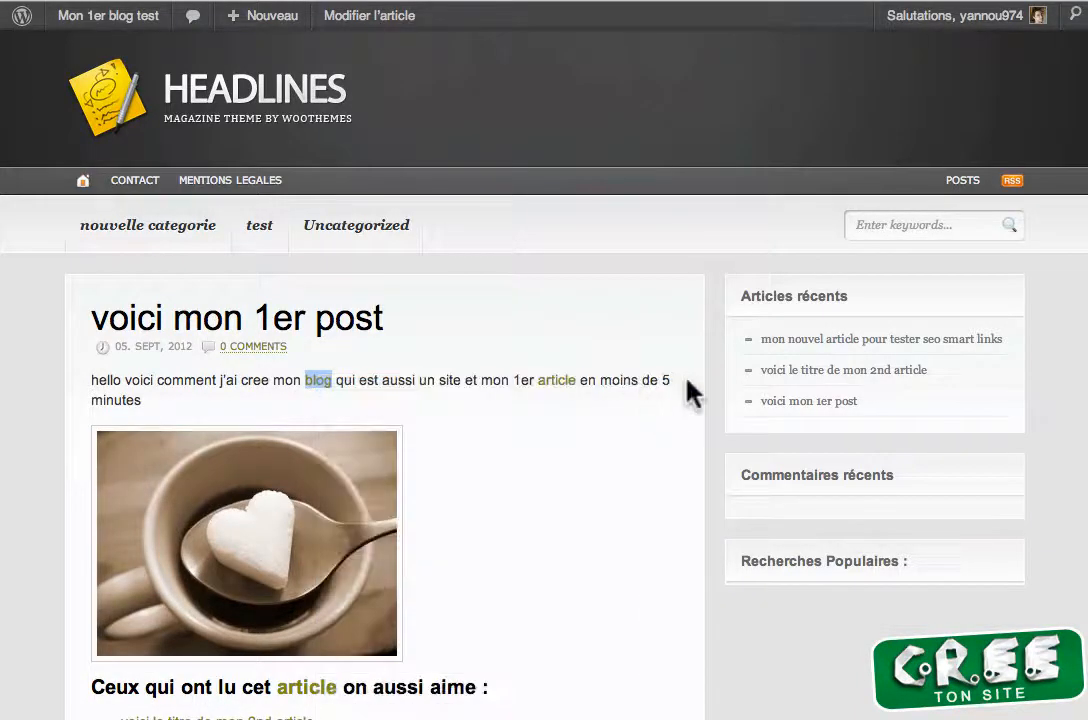
pyautogui.rightClick(570, 382)
pyautogui.press('Escape')
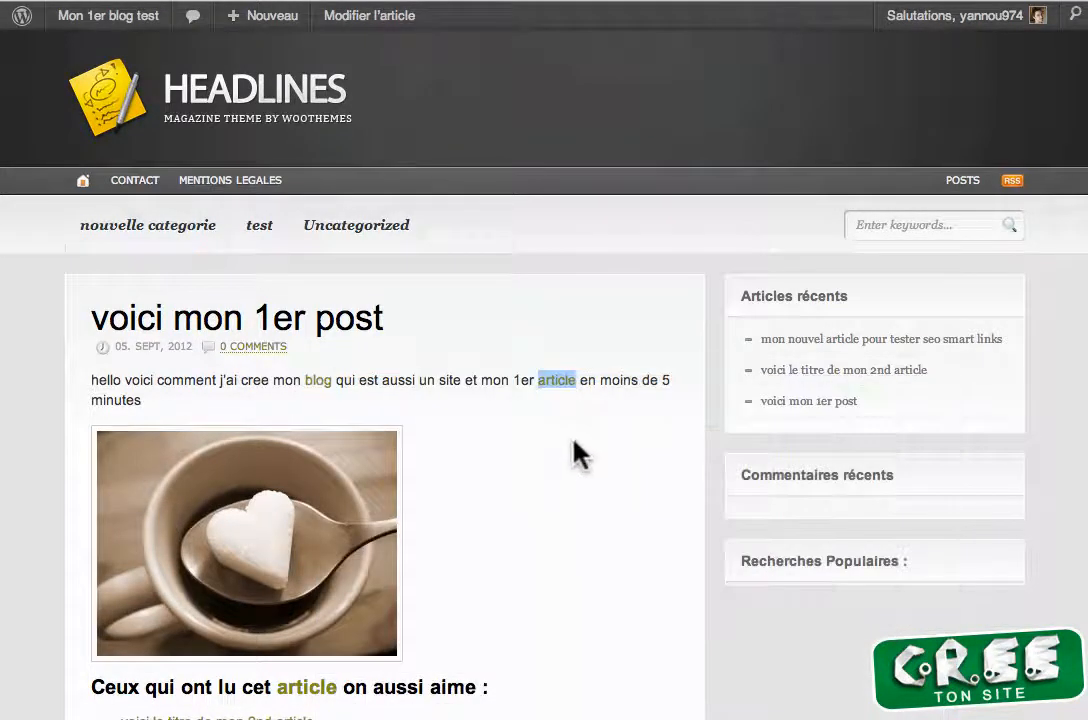
pyautogui.click(606, 445)
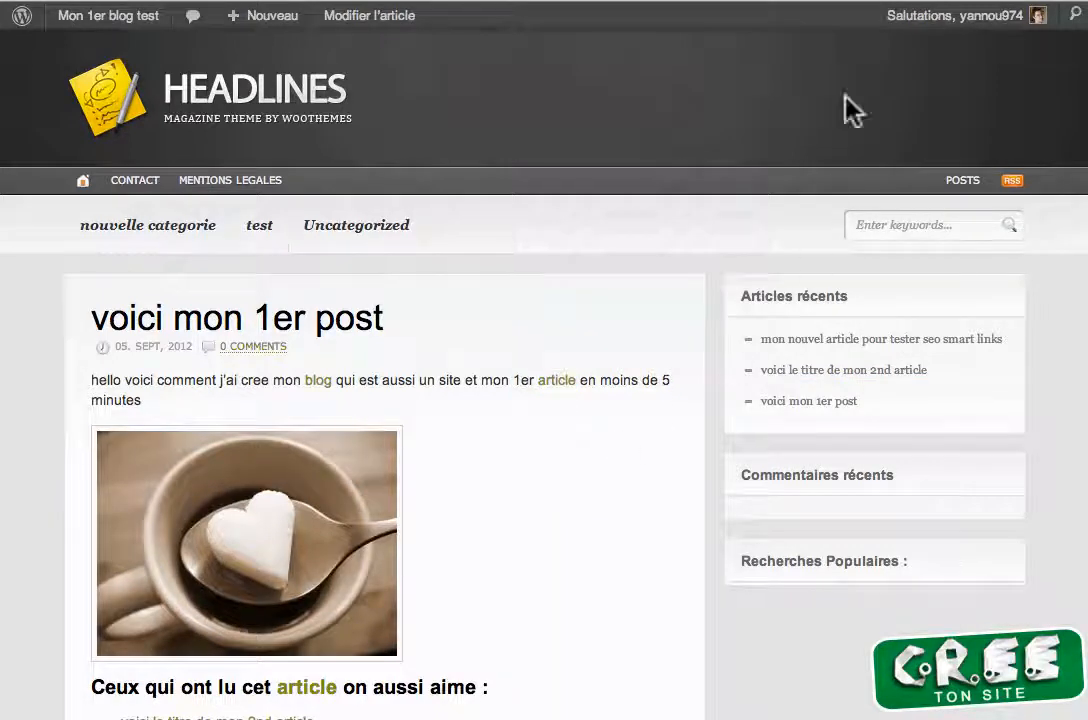
pyautogui.hotkey('ctrl', 'Tab')
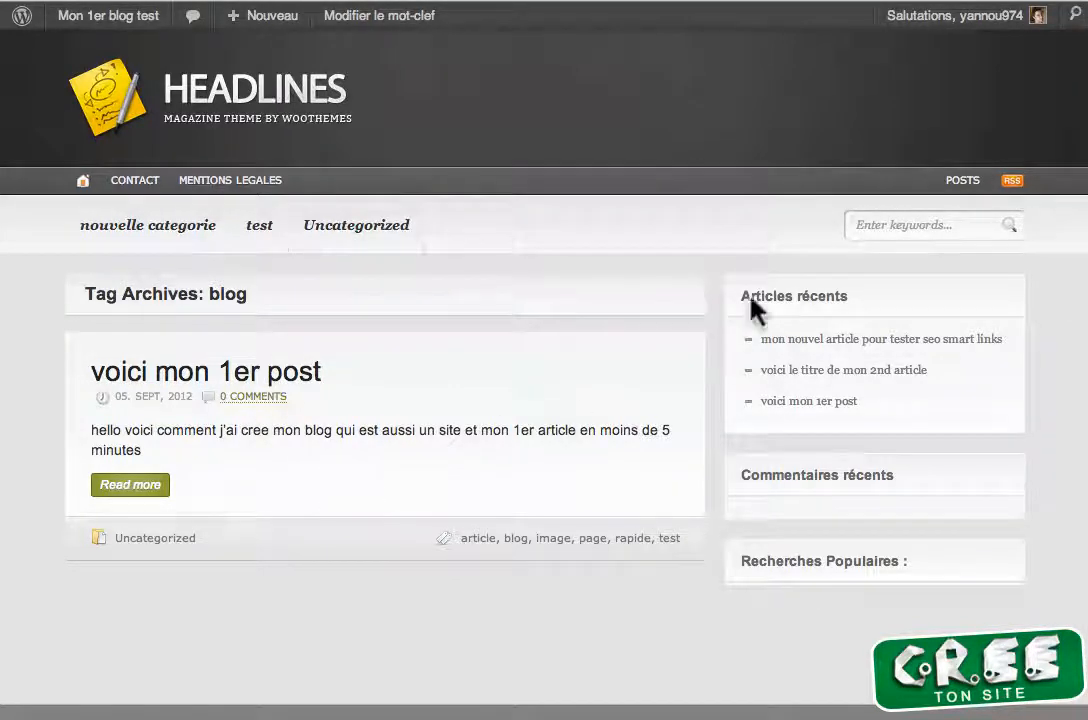
pyautogui.hotkey('ctrl', 'Tab')
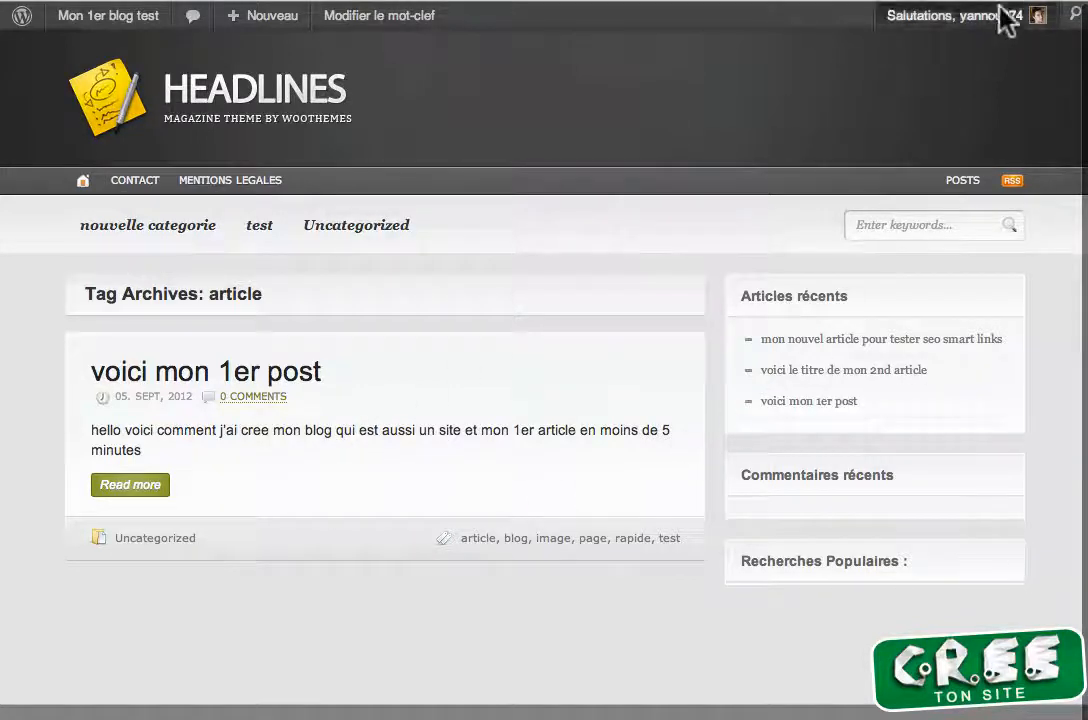
# Add the "Nuage de mots clefs (Simple Tags)" widget to the Sidebar Top area, below Popular Search Terms.
pyautogui.hotkey('ctrl', 'Tab')
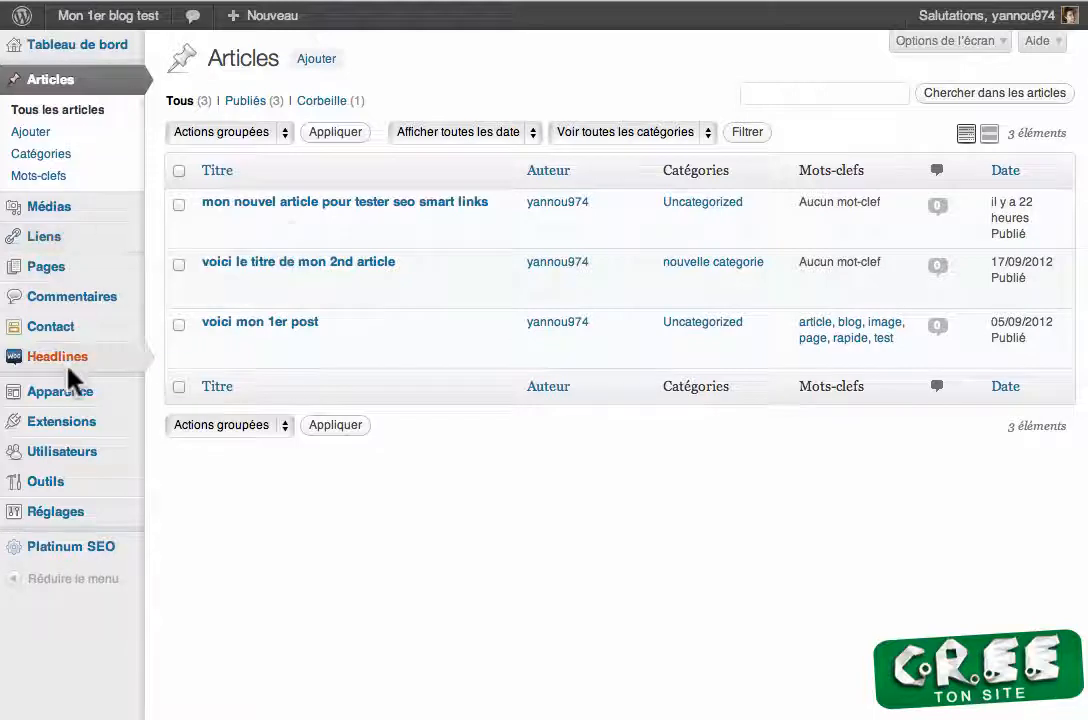
pyautogui.moveTo(64, 390)
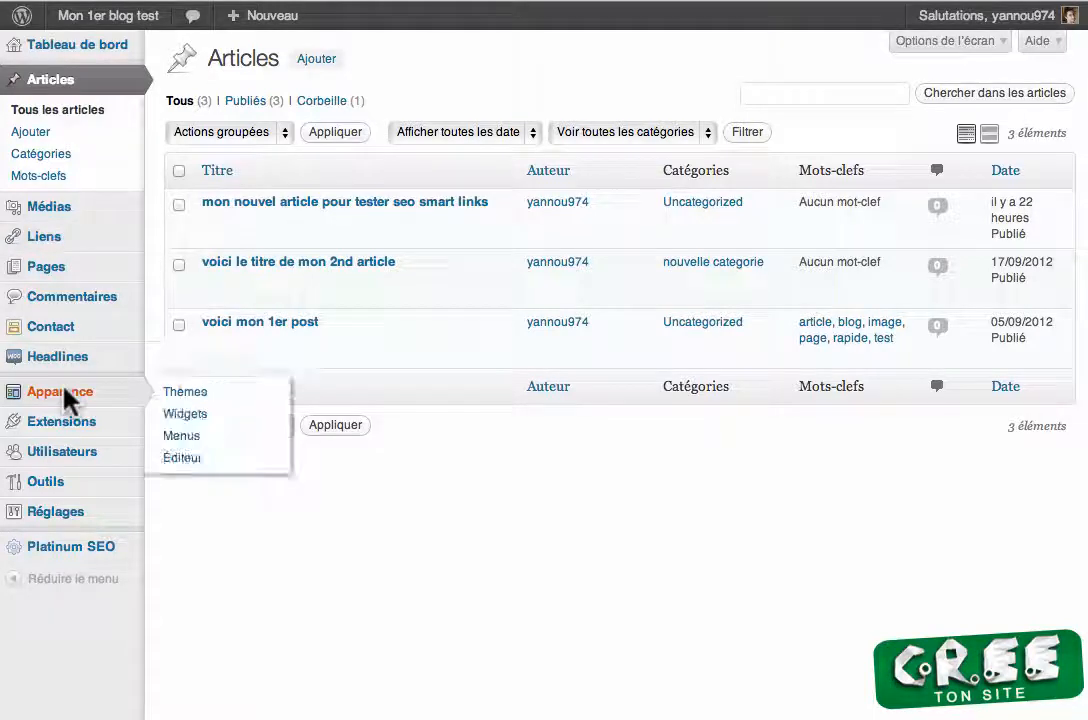
pyautogui.click(184, 416)
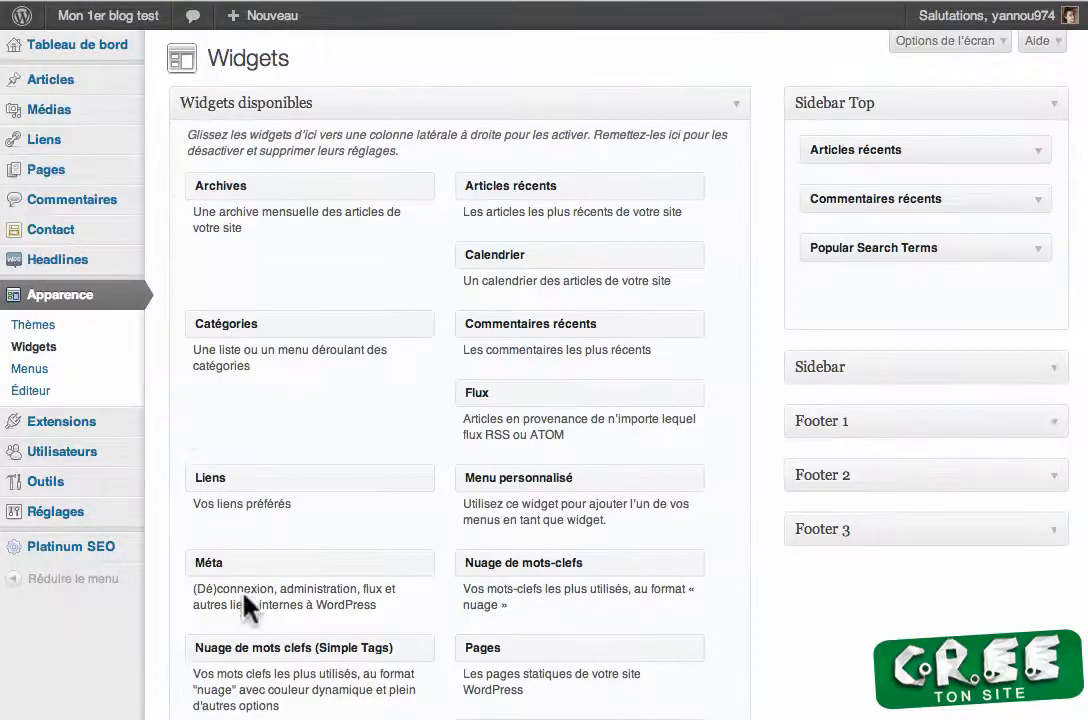
pyautogui.moveTo(236, 648); pyautogui.dragTo(862, 324)
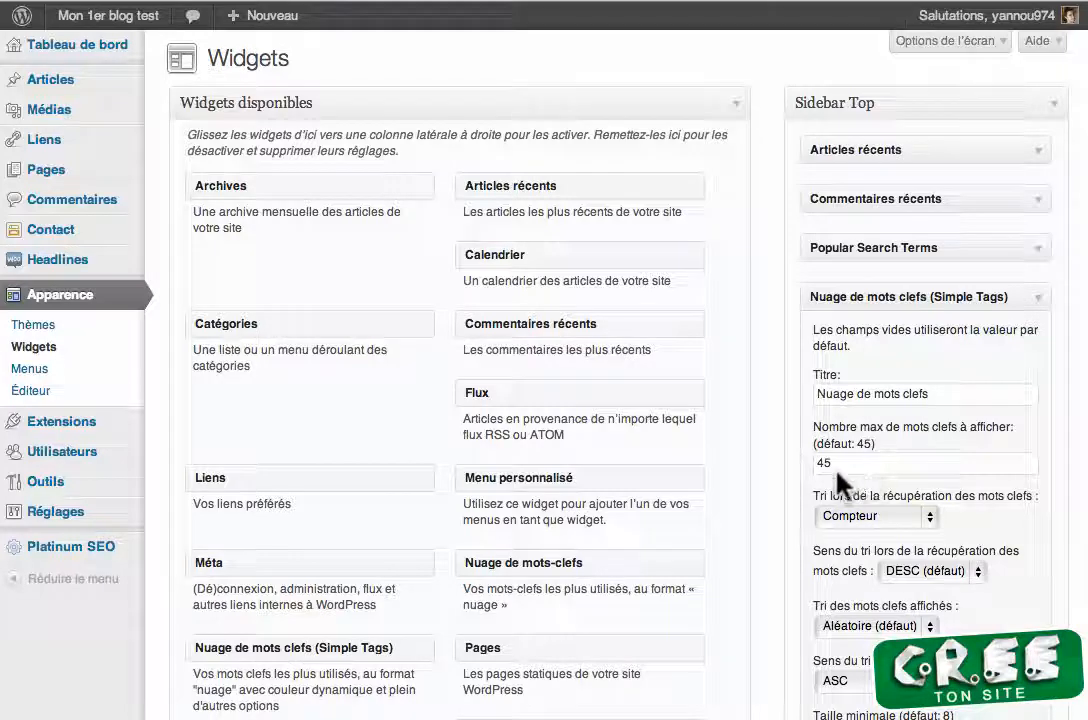
# Review the tag cloud widget's sorting and size options, and check the cloud on the blog's post and home pages.
pyautogui.scroll(-2, 810, 477)
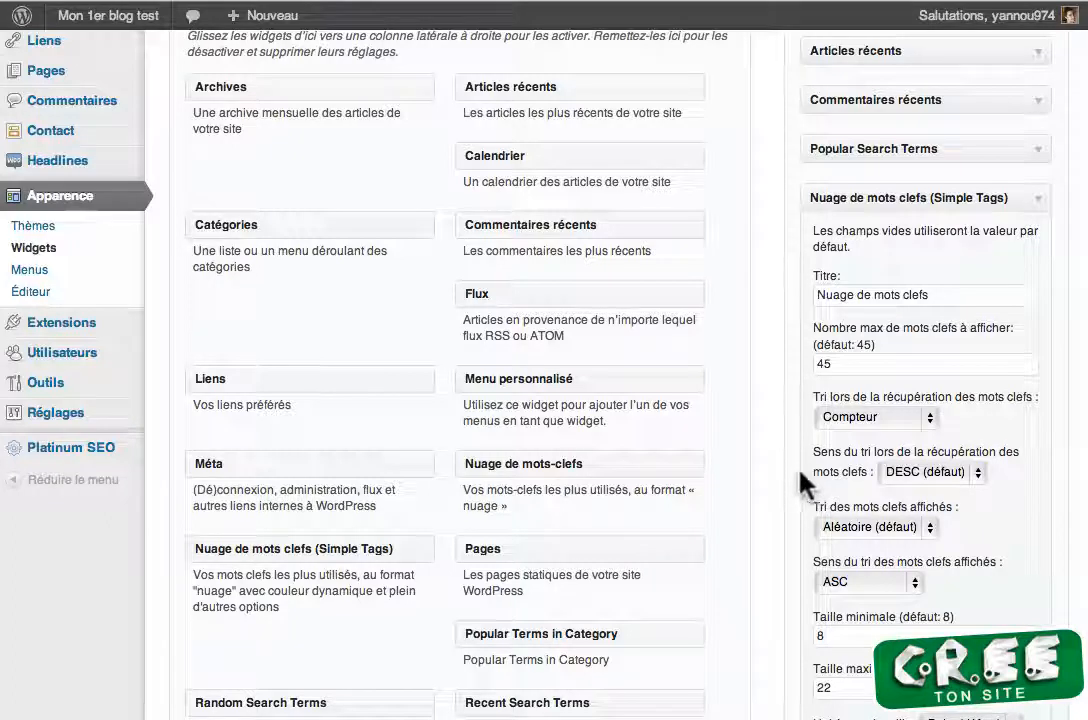
pyautogui.click(862, 420)
pyautogui.click(866, 418)
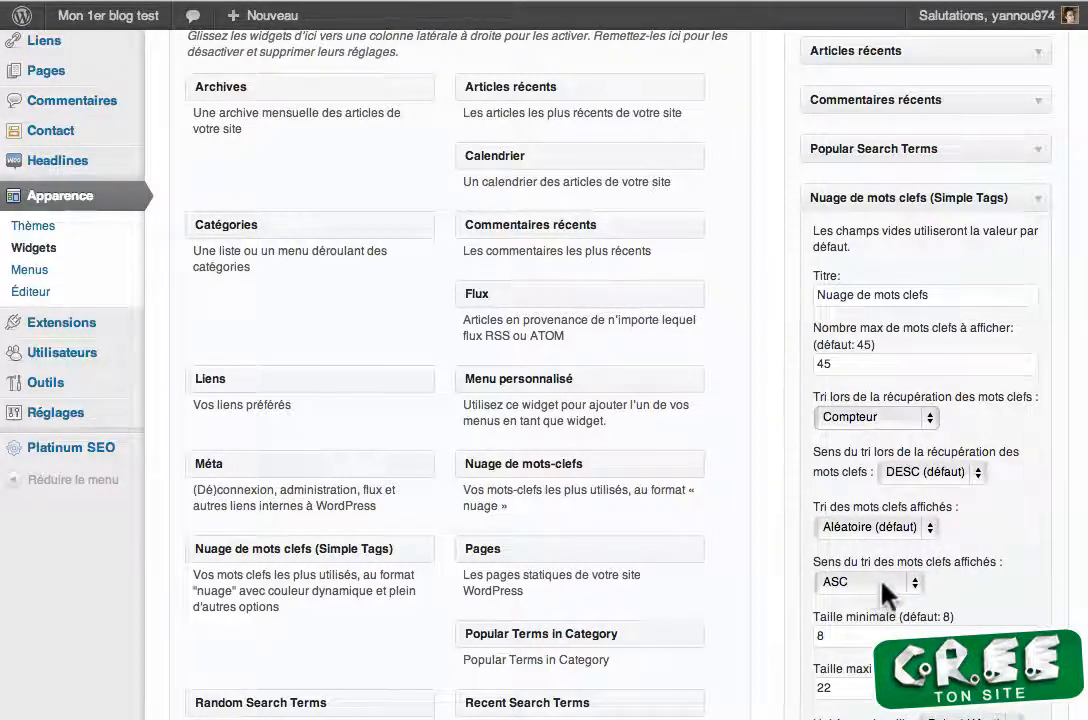
pyautogui.scroll(-2, 965, 597)
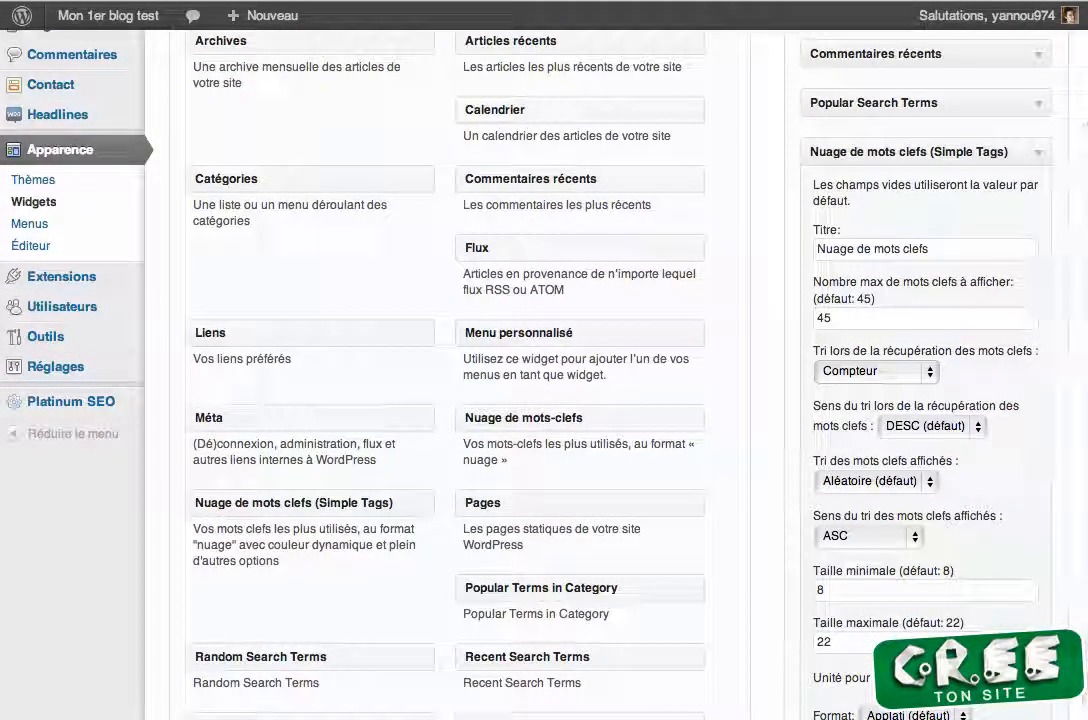
pyautogui.scroll(5, 544, 400)
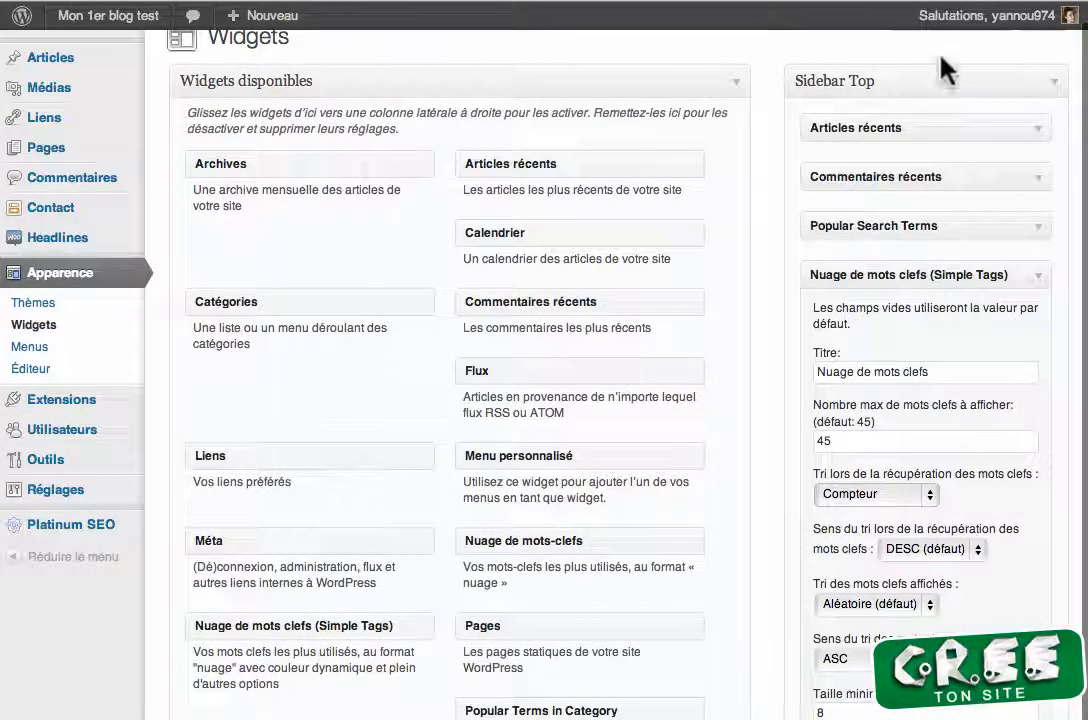
pyautogui.click(182, 1)
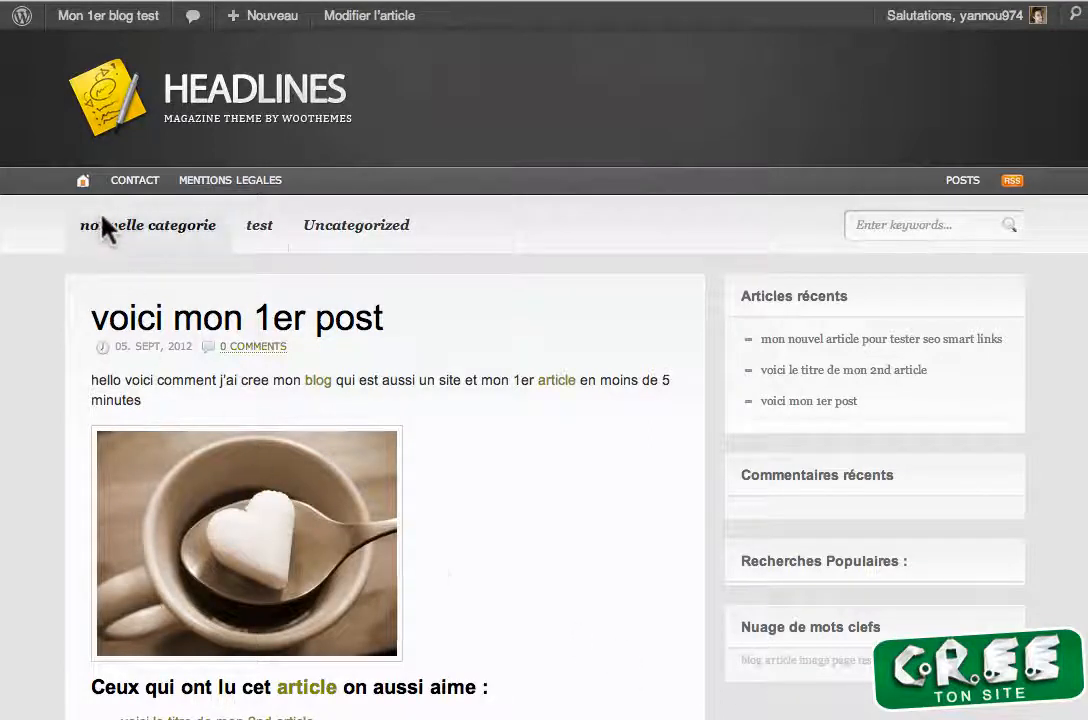
pyautogui.click(83, 181)
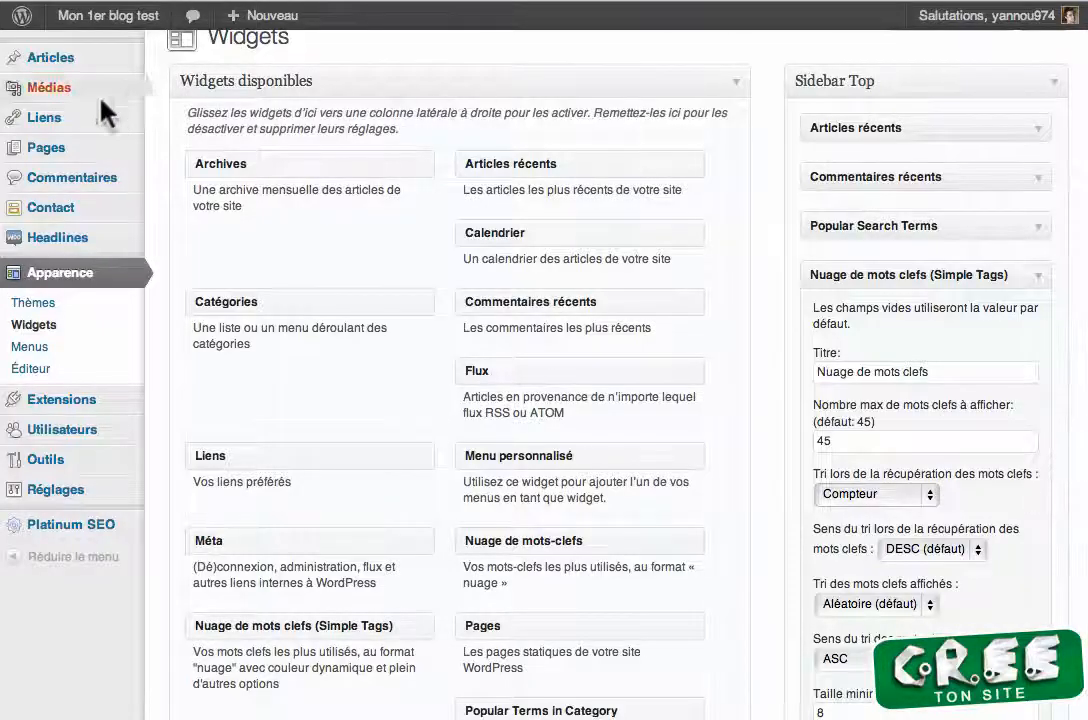
# Add the keywords article, blog, titre and voici to the post "voici le titre de mon 2nd article" through quick edit and update it.
pyautogui.moveTo(68, 55)
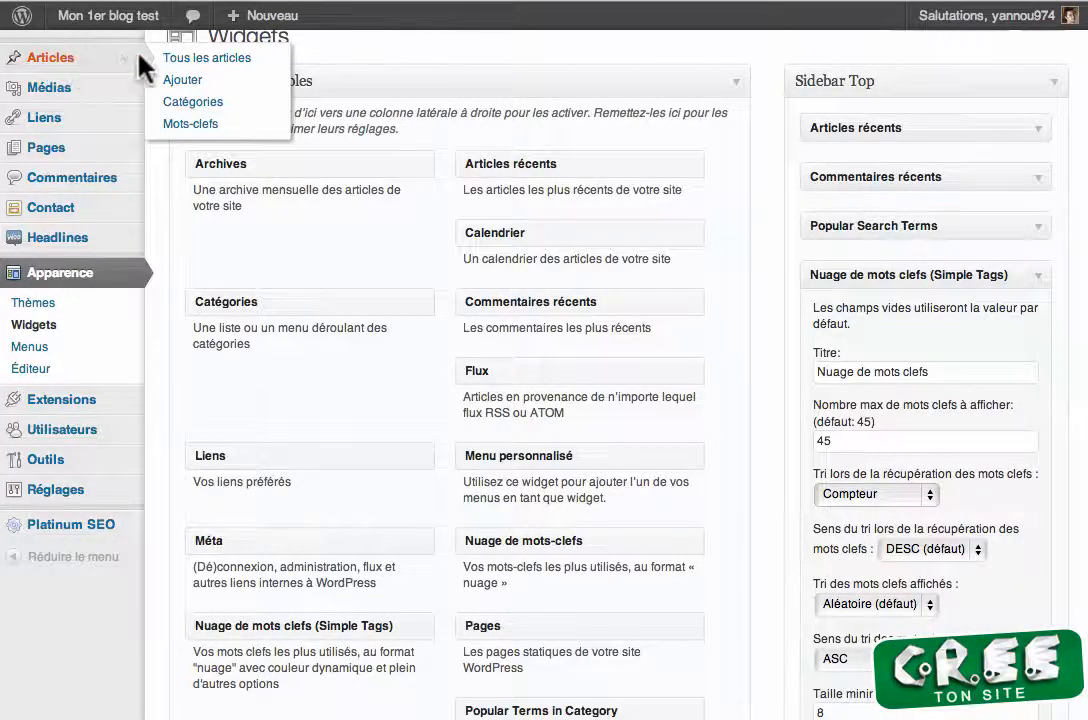
pyautogui.click(178, 57)
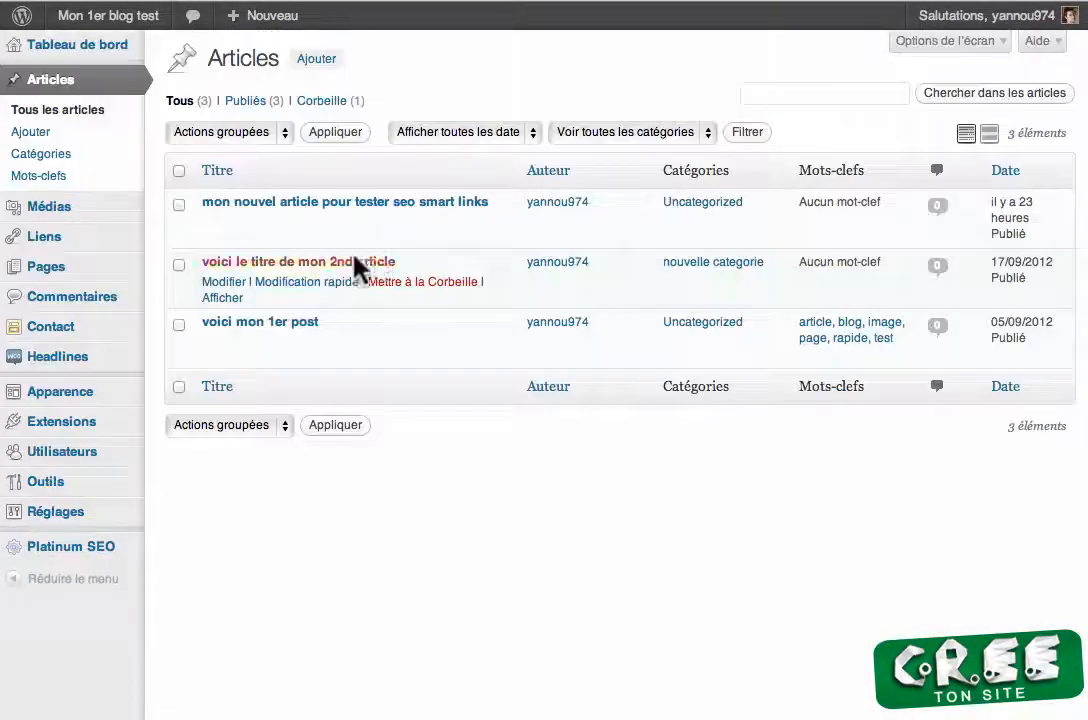
pyautogui.click(271, 281)
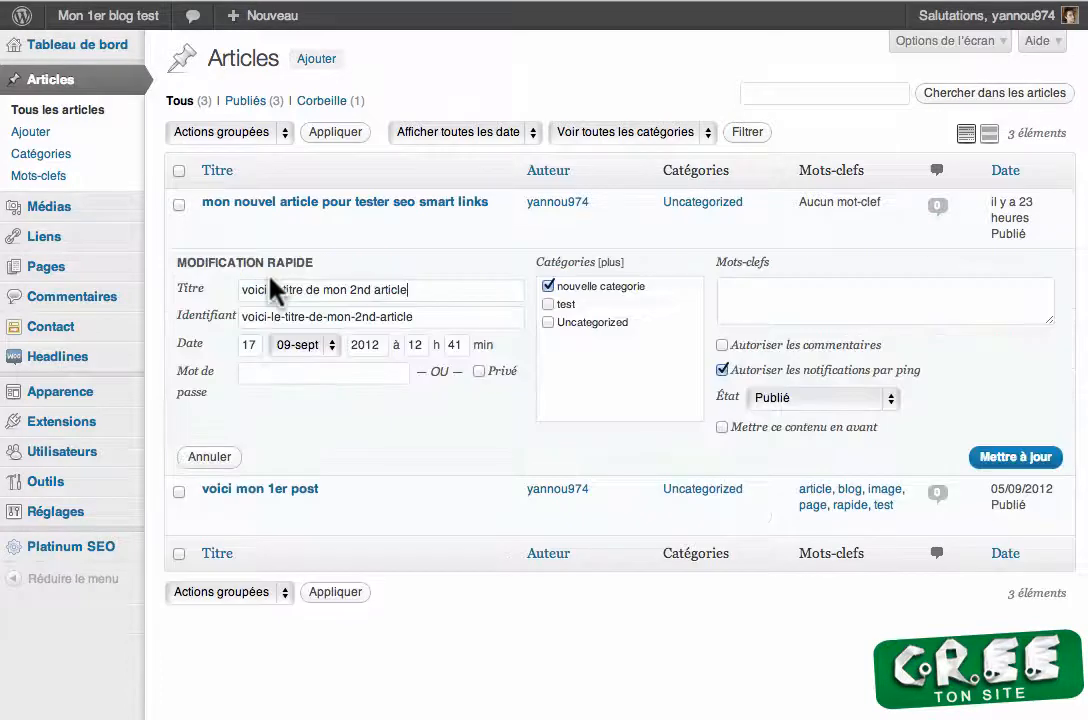
pyautogui.click(777, 283)
pyautogui.write('articl')
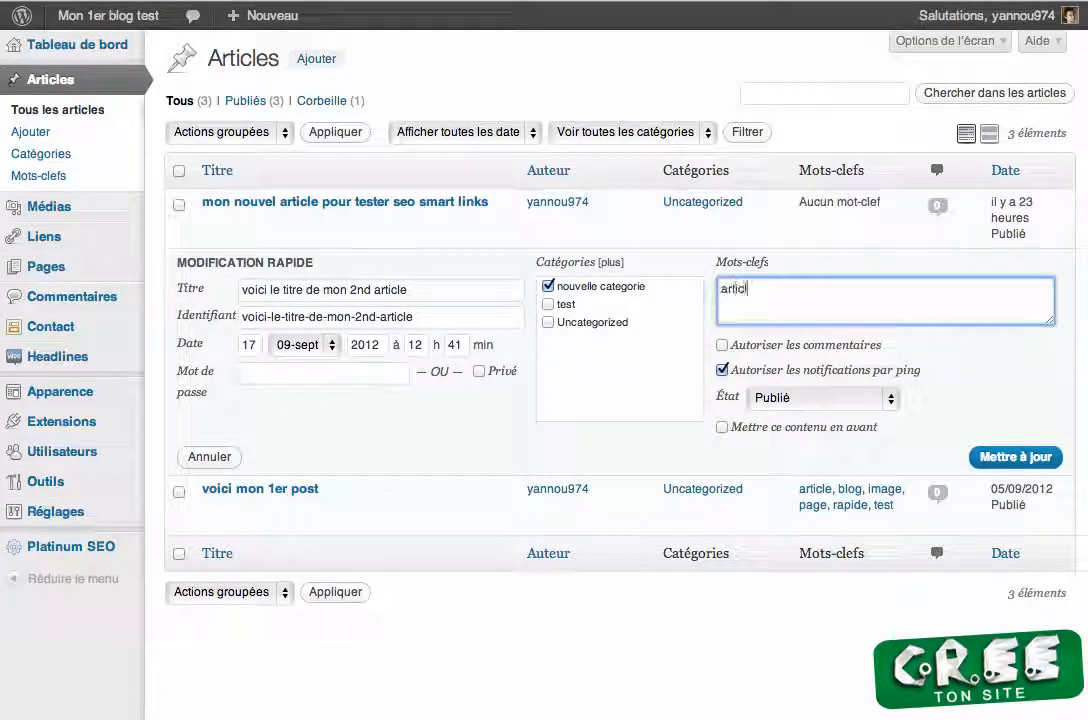
pyautogui.write('e,blog')
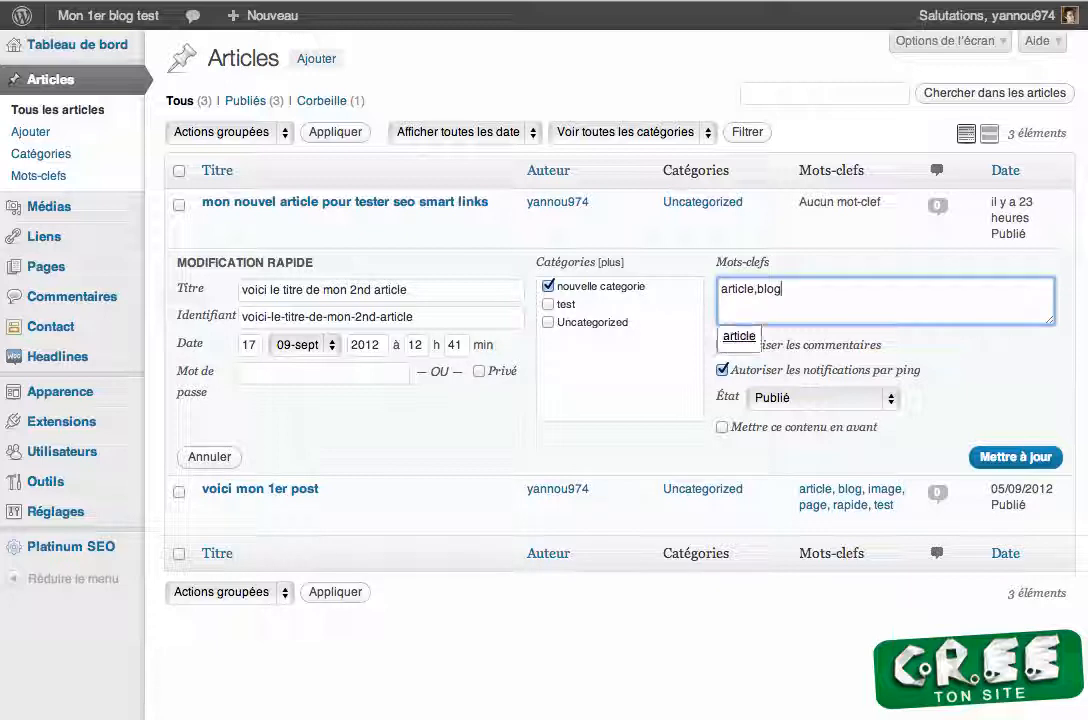
pyautogui.write(',')
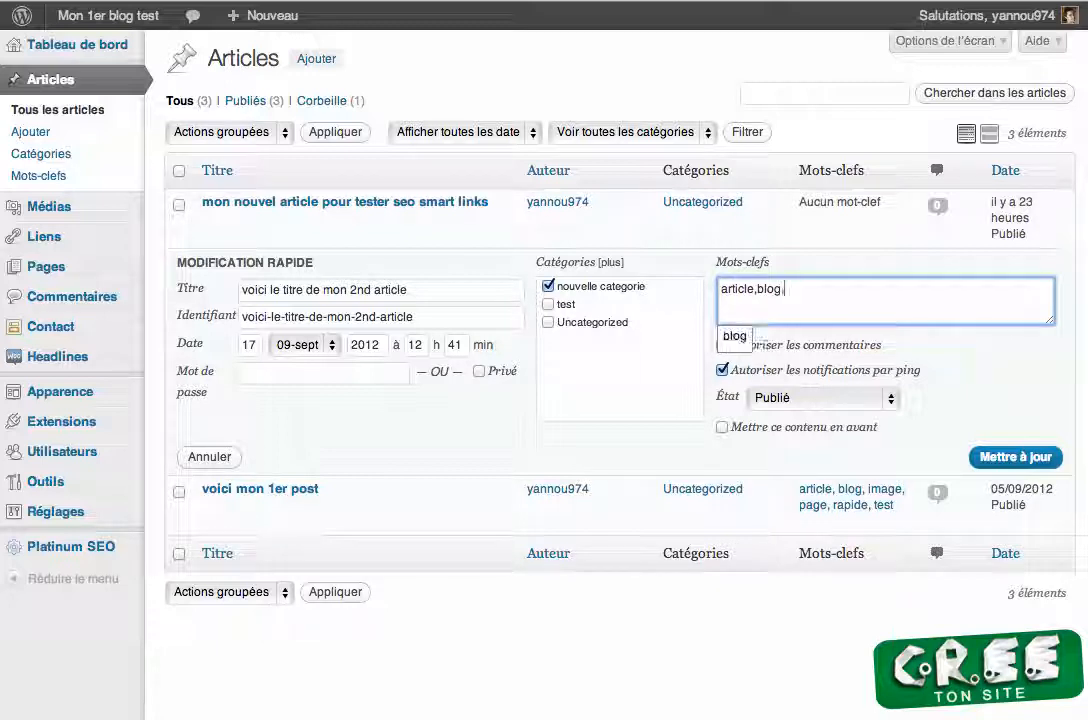
pyautogui.write('titre')
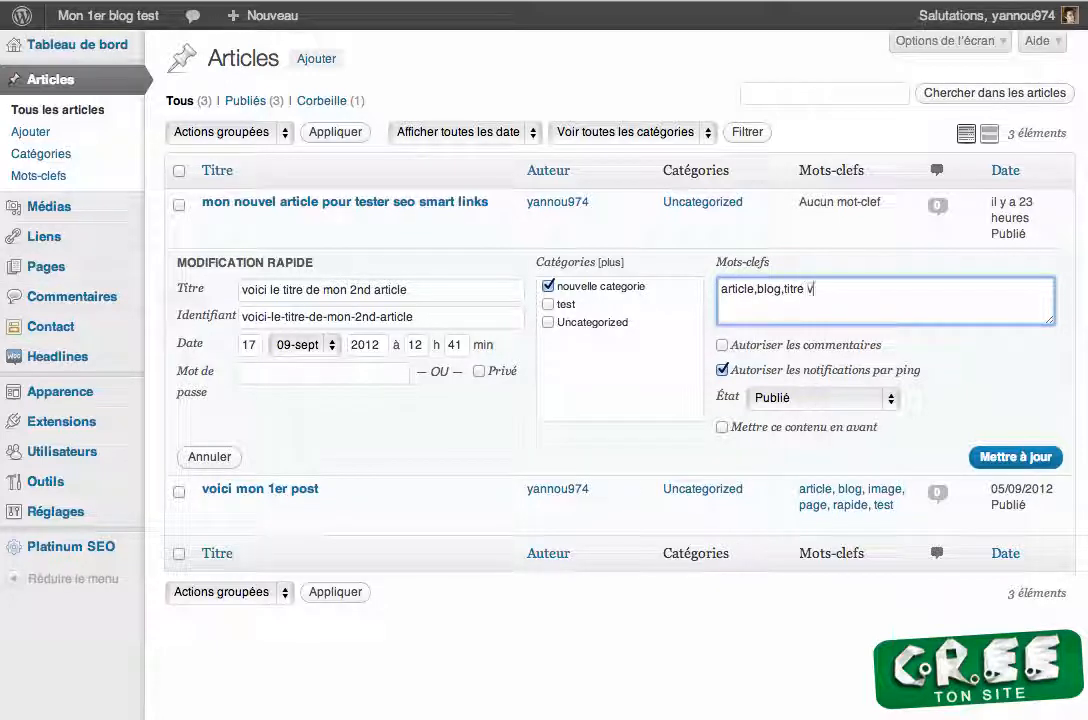
pyautogui.write(',voici')
pyautogui.click(1010, 457)
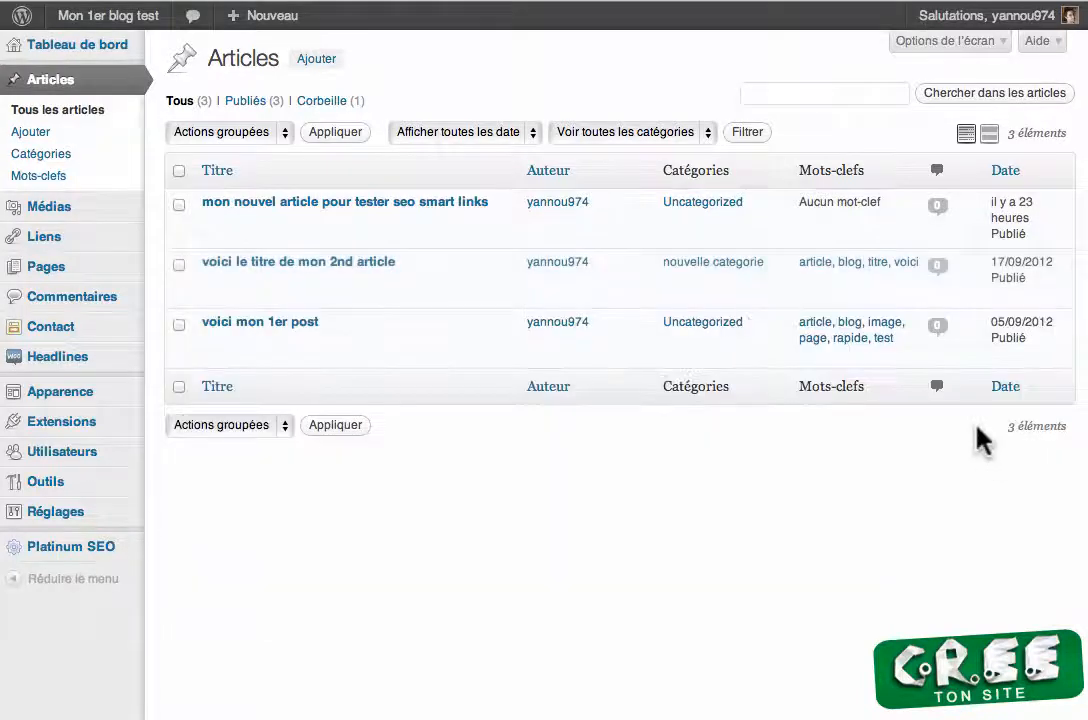
# Quick-edit "mon nouvel article pour tester seo smart links" with the keywords blog, tester, test, seo, smart, links and nouvel, and update it.
pyautogui.click(335, 222)
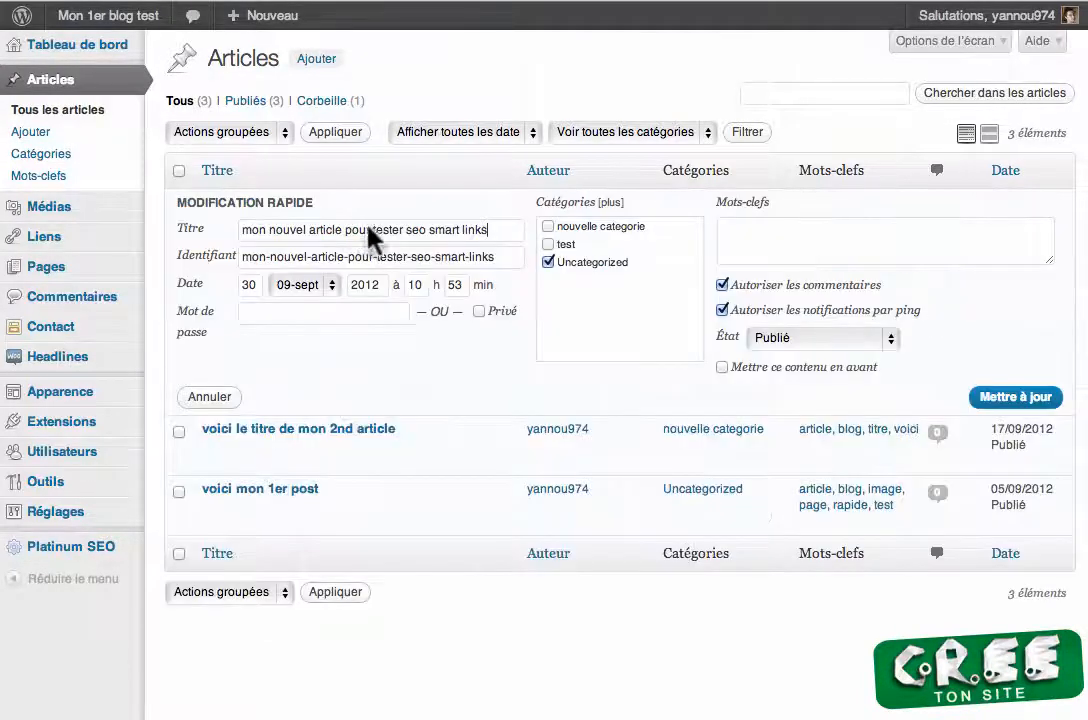
pyautogui.click(784, 252)
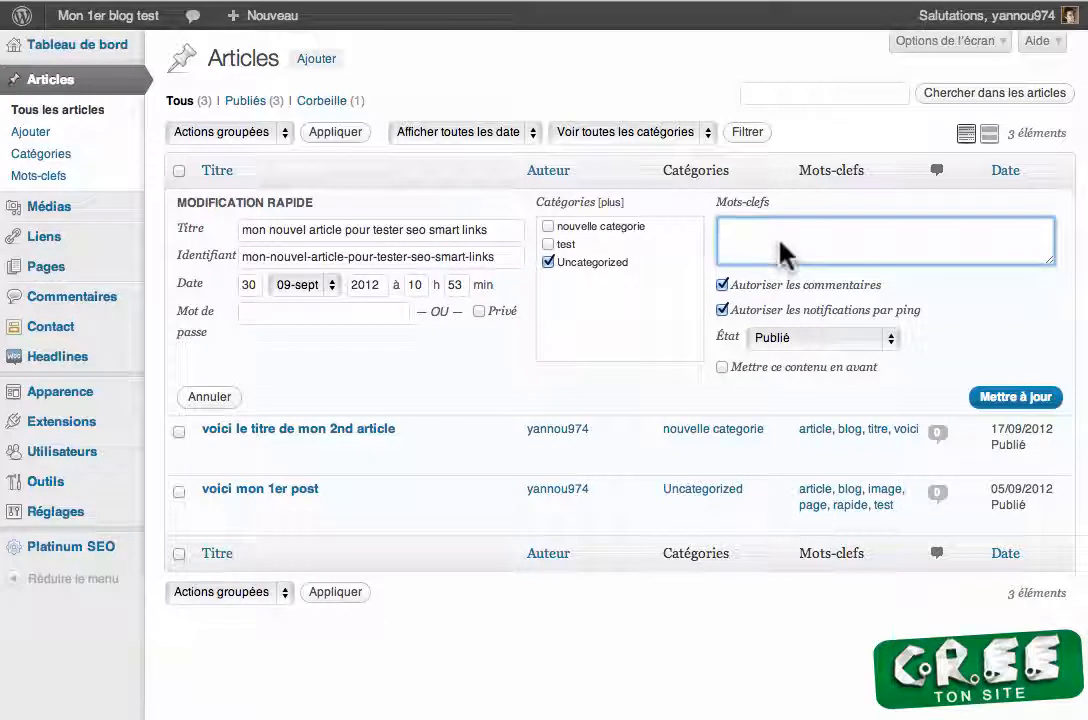
pyautogui.write('blog')
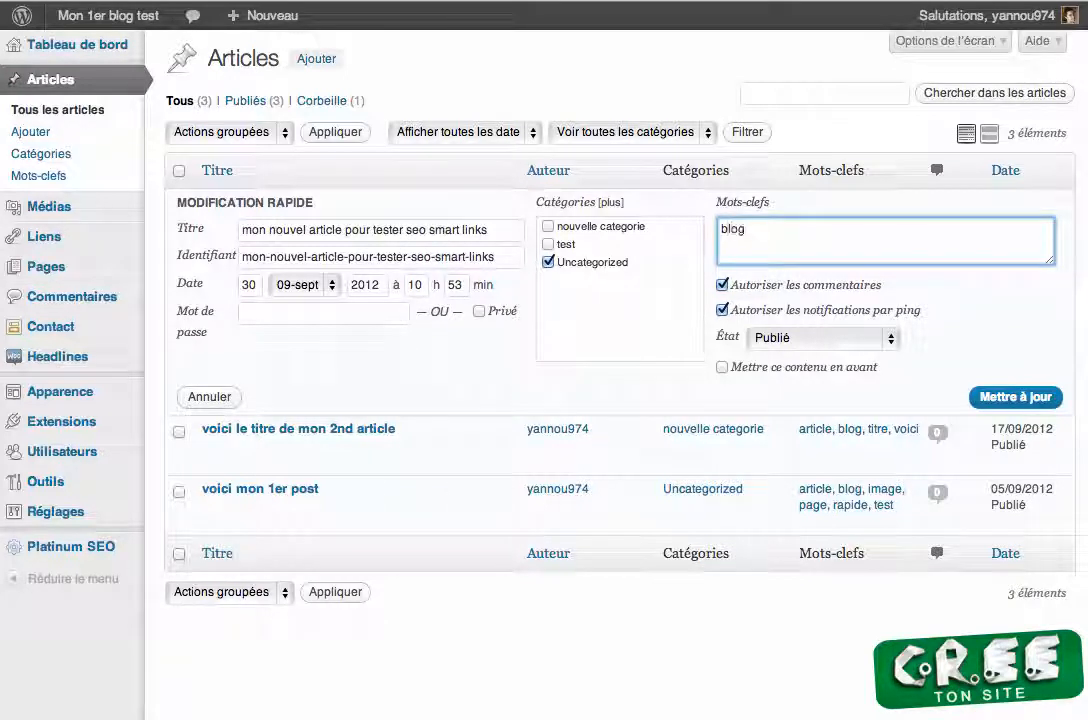
pyautogui.write(',tester,')
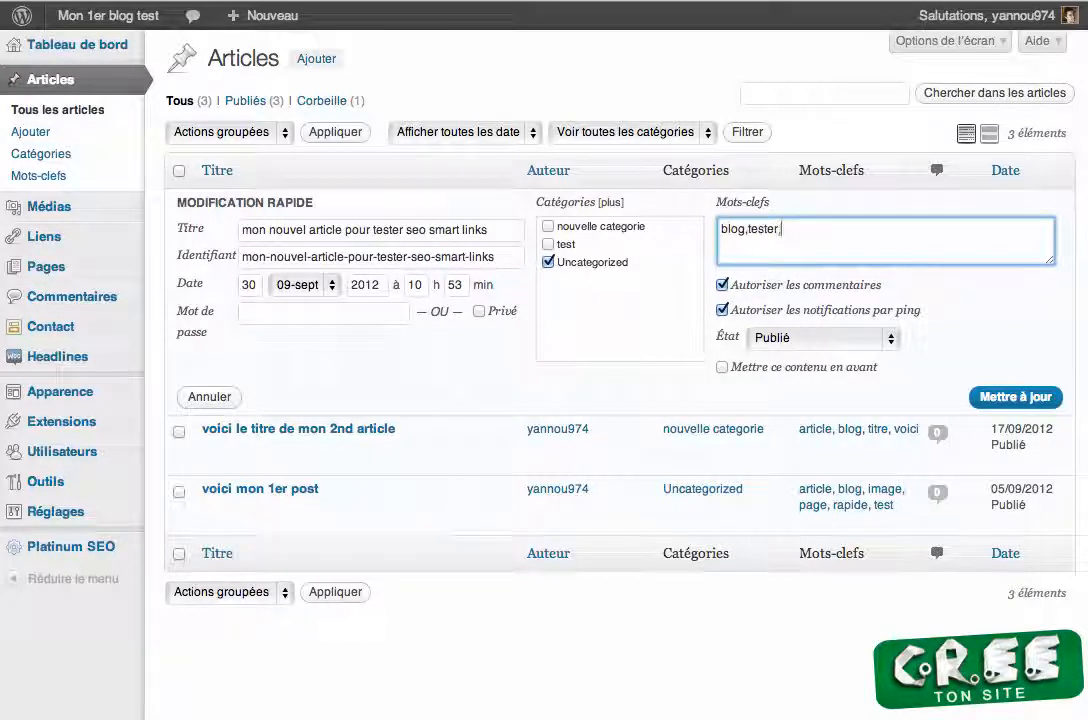
pyautogui.write('test,seo,s')
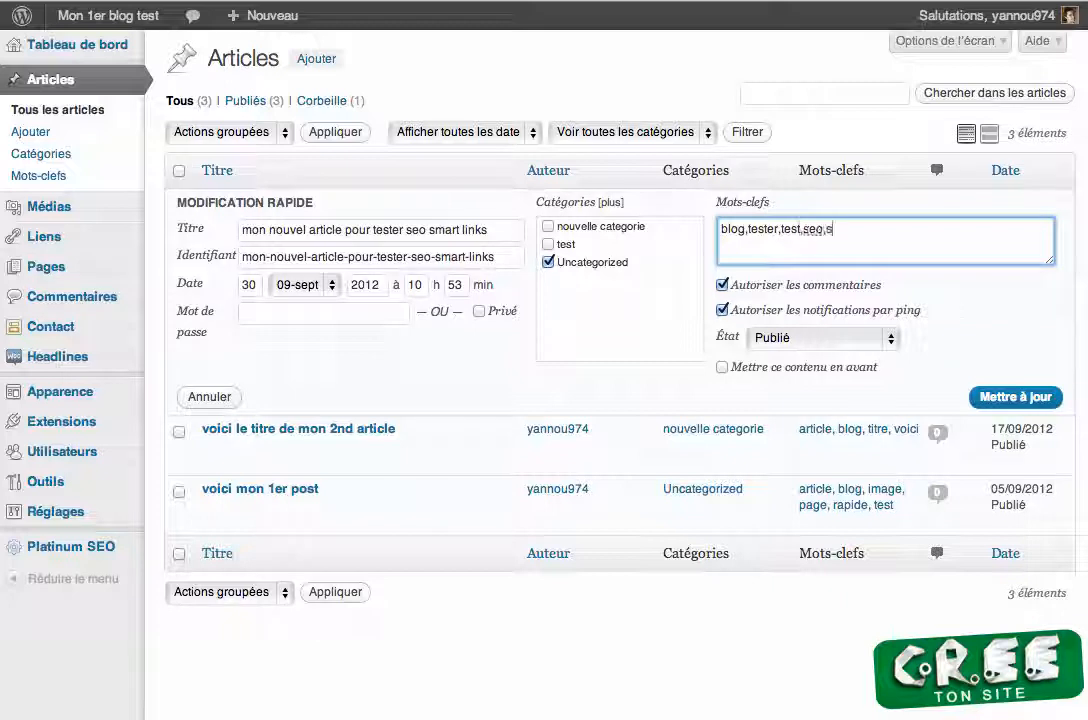
pyautogui.write('mart,links')
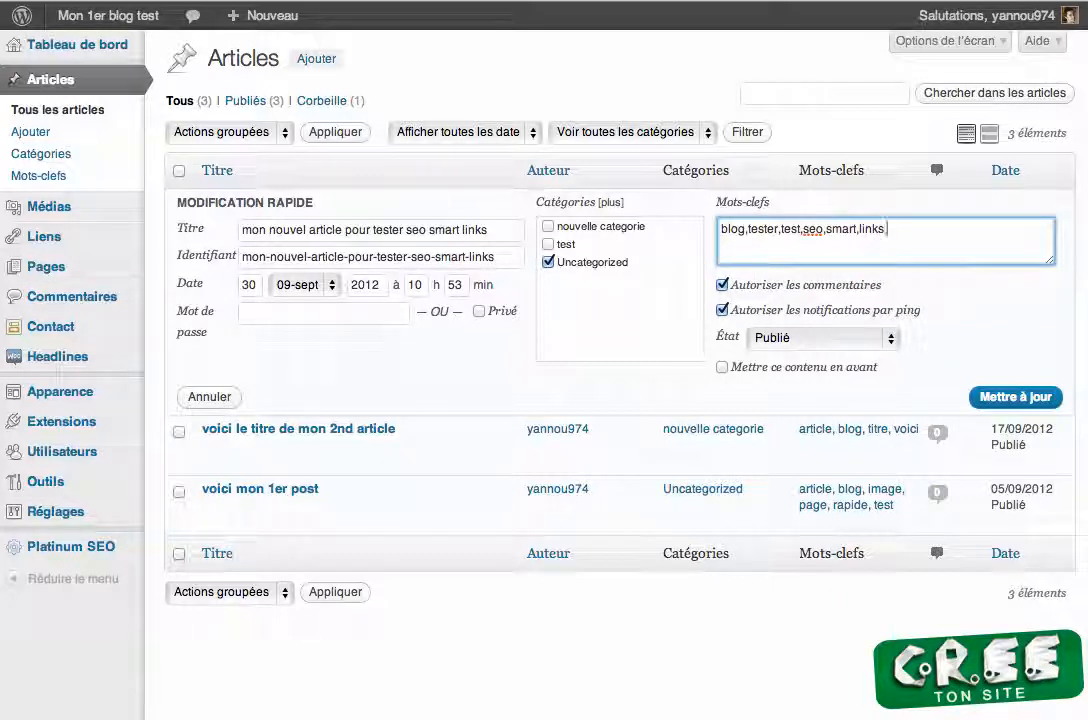
pyautogui.write(',novuel,')
pyautogui.press('BackSpace')
pyautogui.press('BackSpace')
pyautogui.press('BackSpace')
pyautogui.press('BackSpace')
pyautogui.press('BackSpace')
pyautogui.write('vue')
pyautogui.press('BackSpace')
pyautogui.press('BackSpace')
pyautogui.press('BackSpace')
pyautogui.write('uvel')
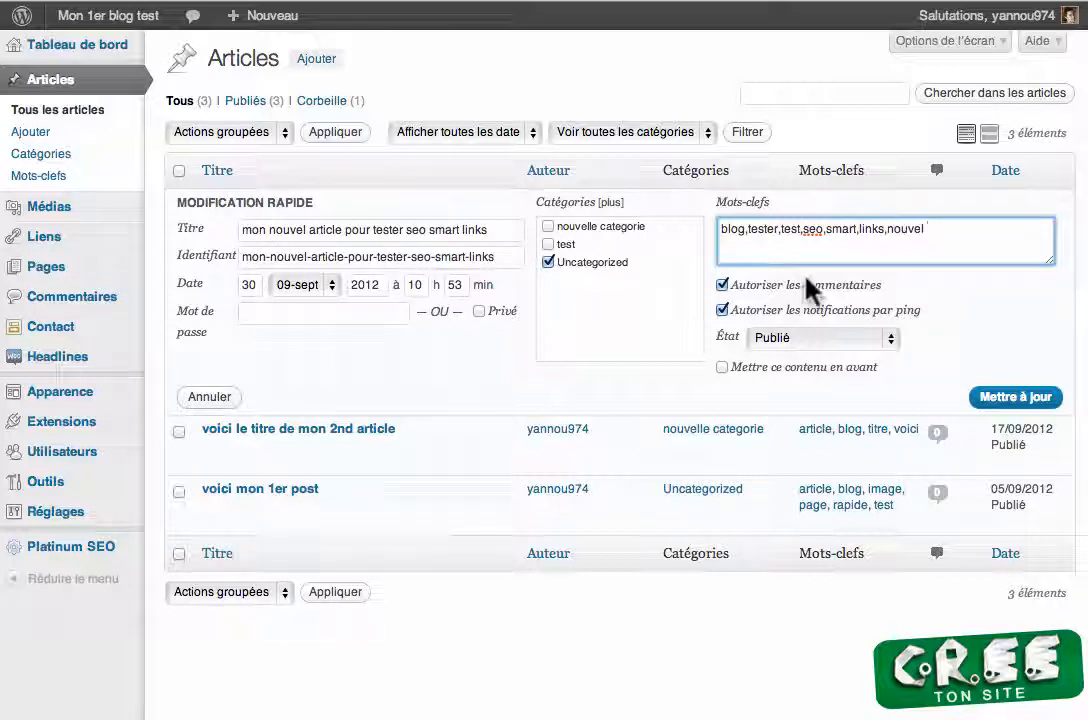
pyautogui.click(1012, 397)
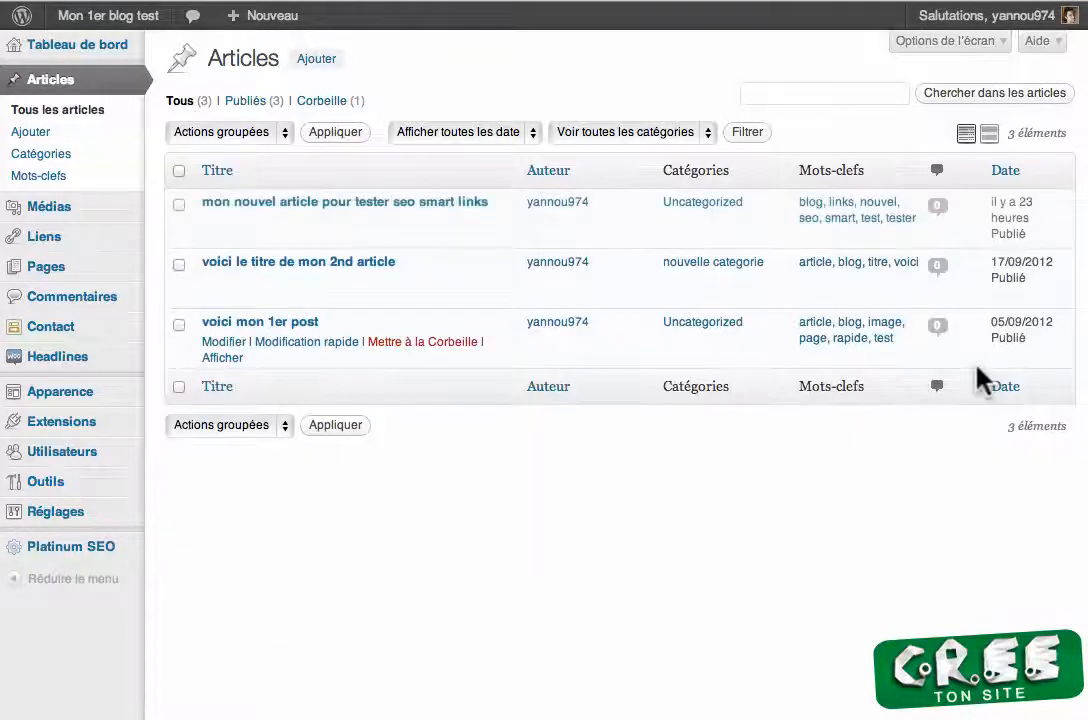
# Reload the blog's home page and check the tag cloud in the sidebar.
pyautogui.click(928, 1)
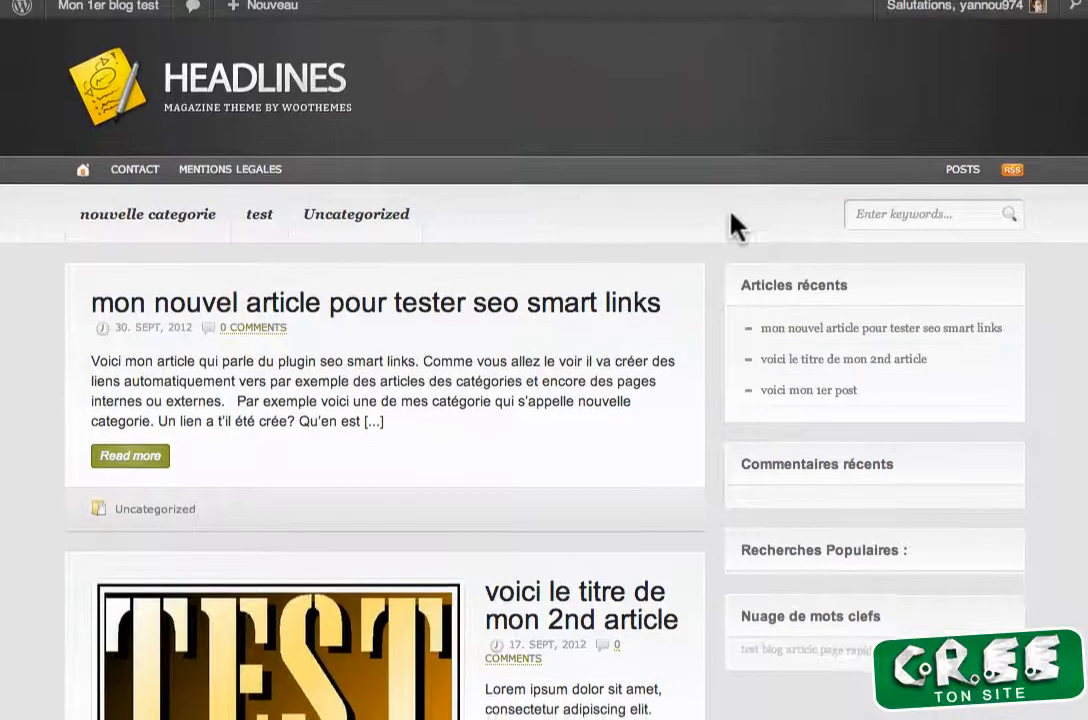
pyautogui.press('super+r')
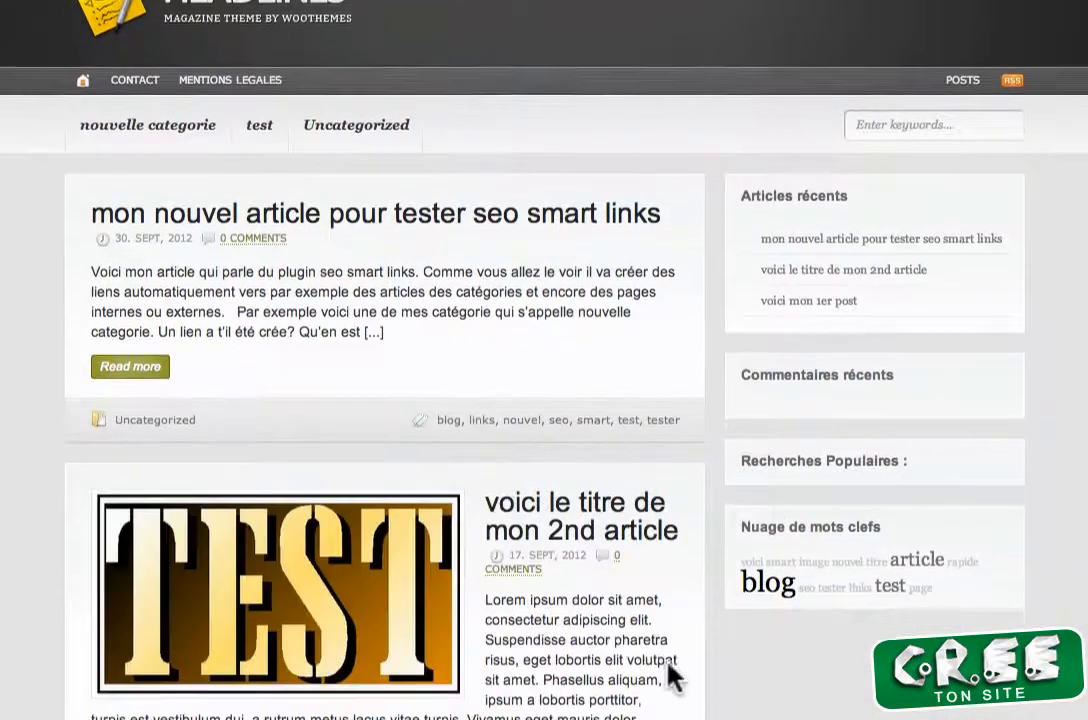